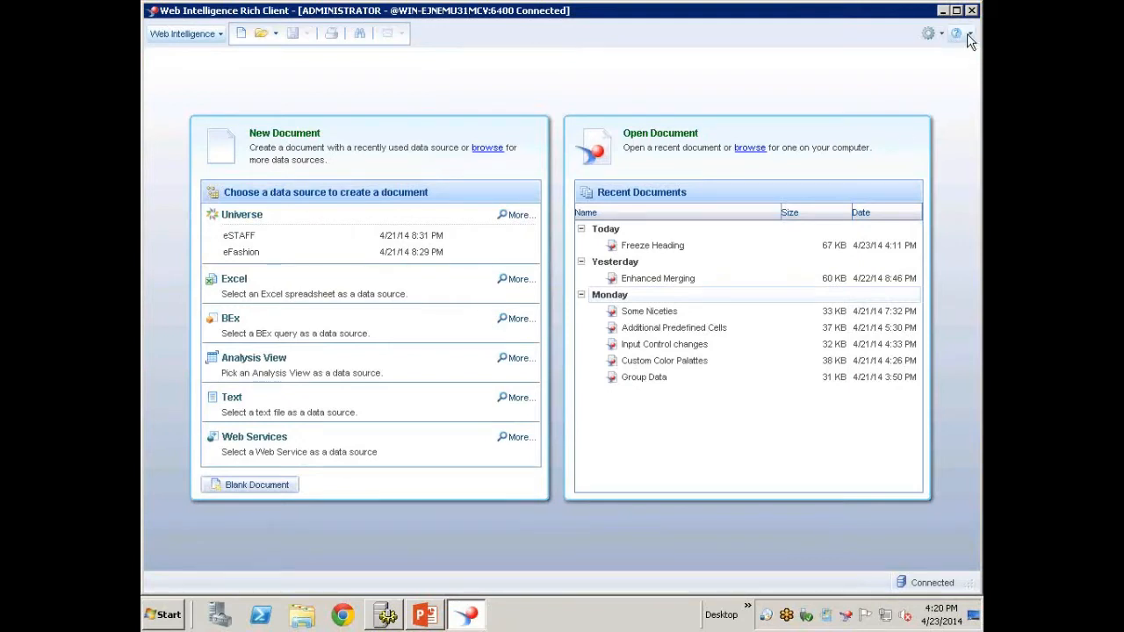
Look up the installed Web Intelligence version and build in the product information, then dismiss it.
click(968, 36)
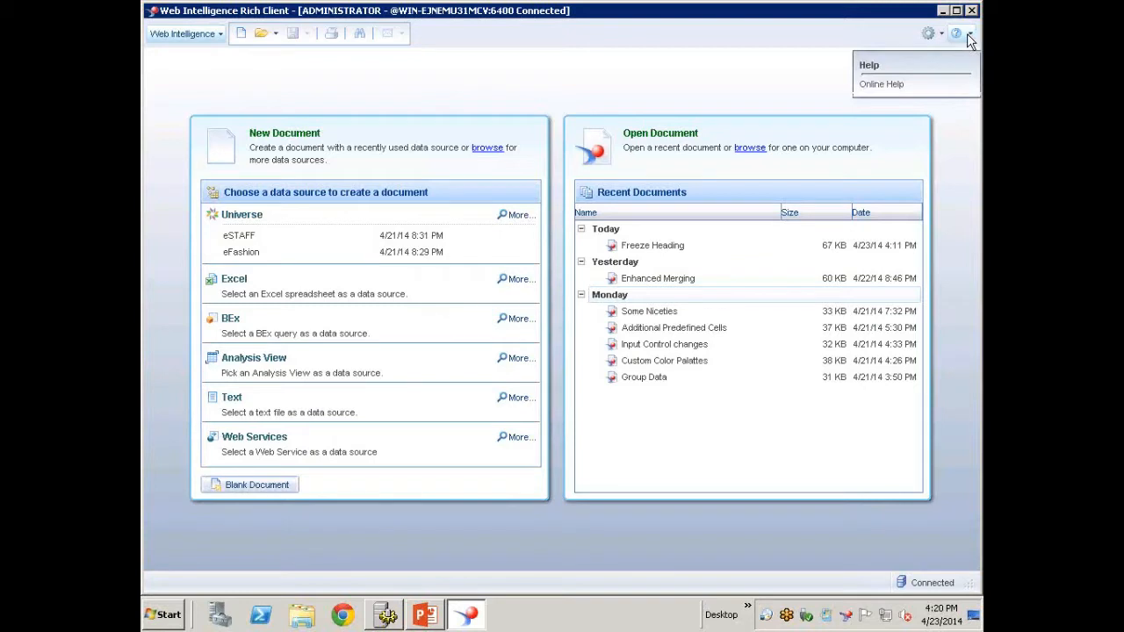
click(969, 36)
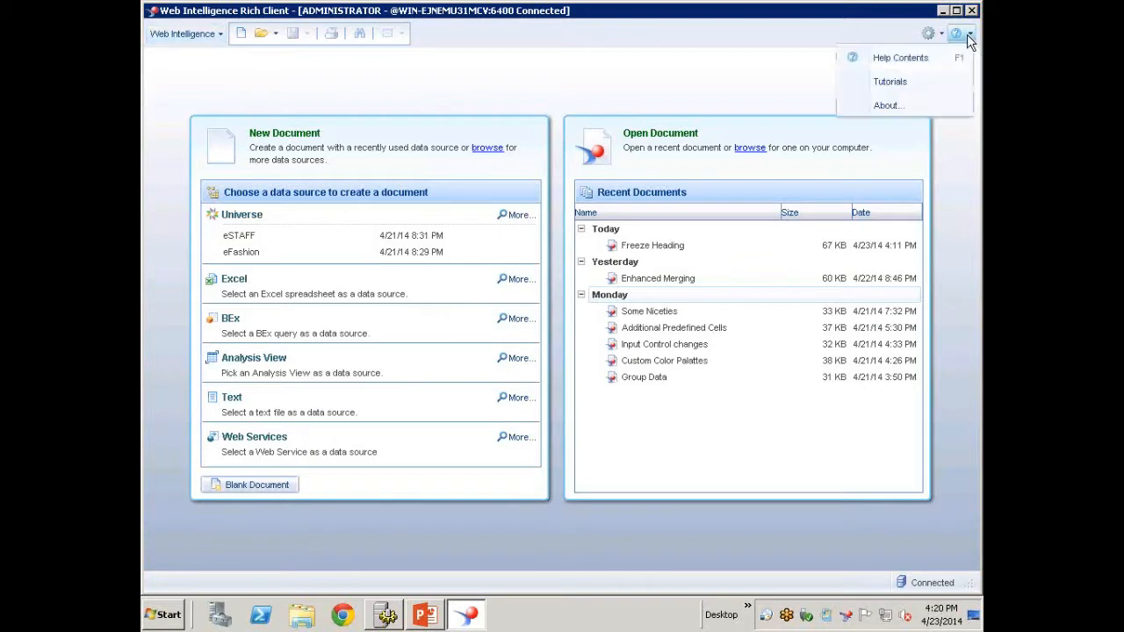
click(888, 106)
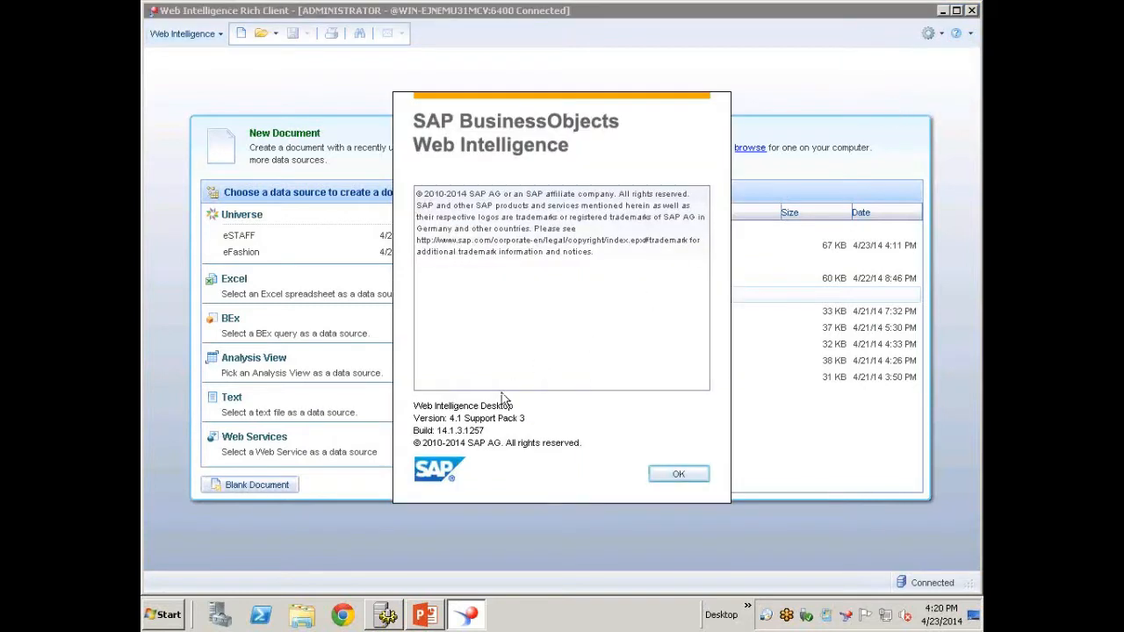
click(679, 475)
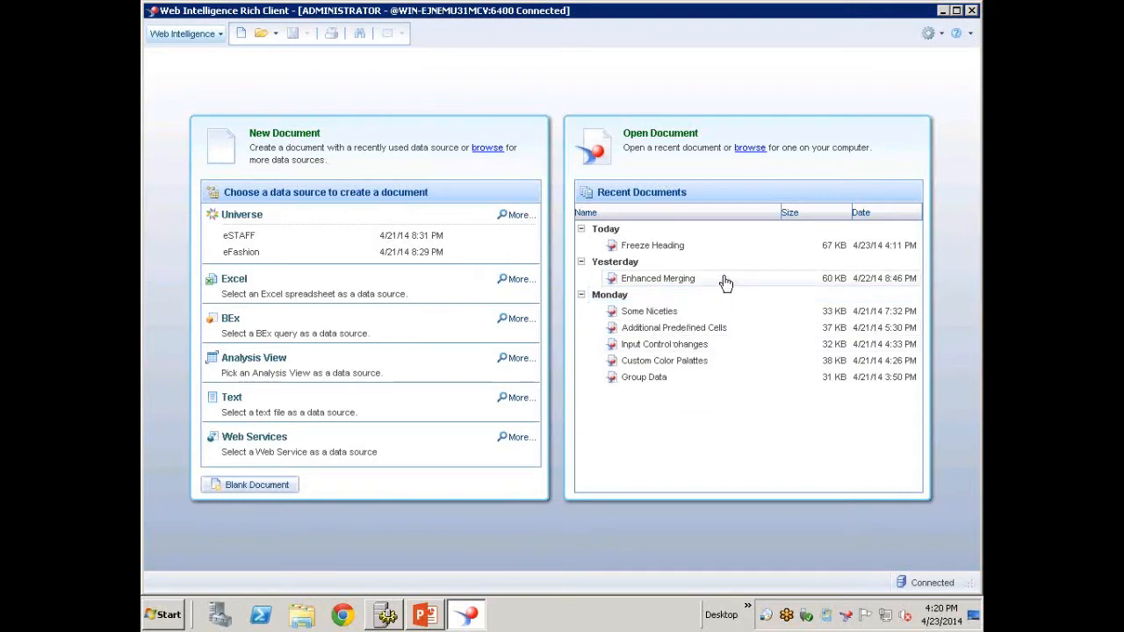
Open the recent document Freeze Heading and look through the long sales table.
click(653, 245)
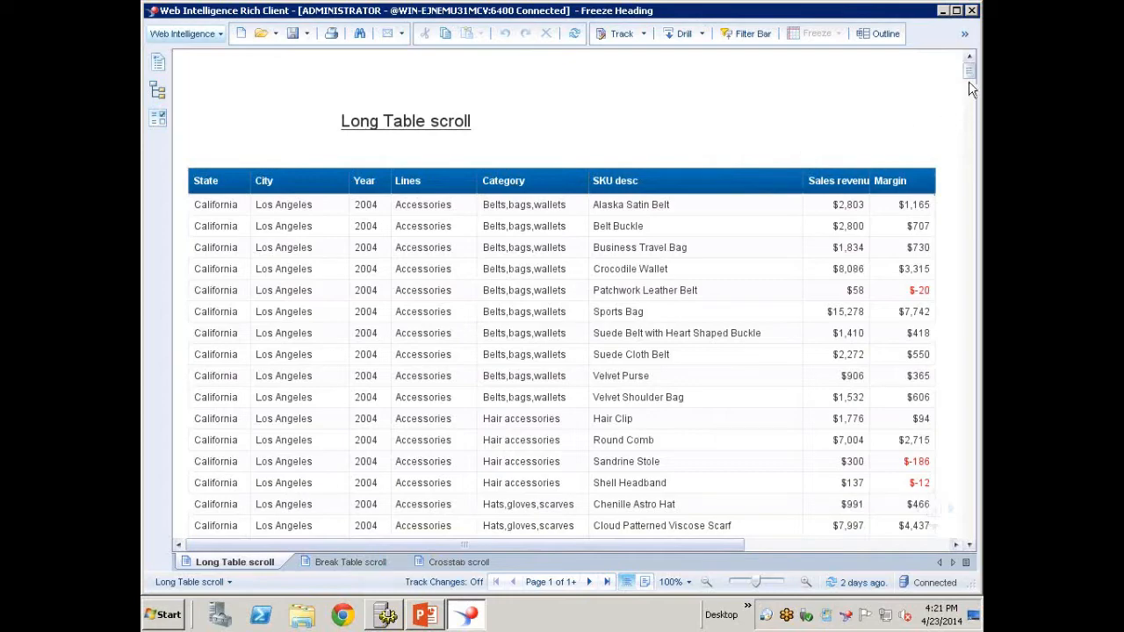
drag(968, 74, 971, 174)
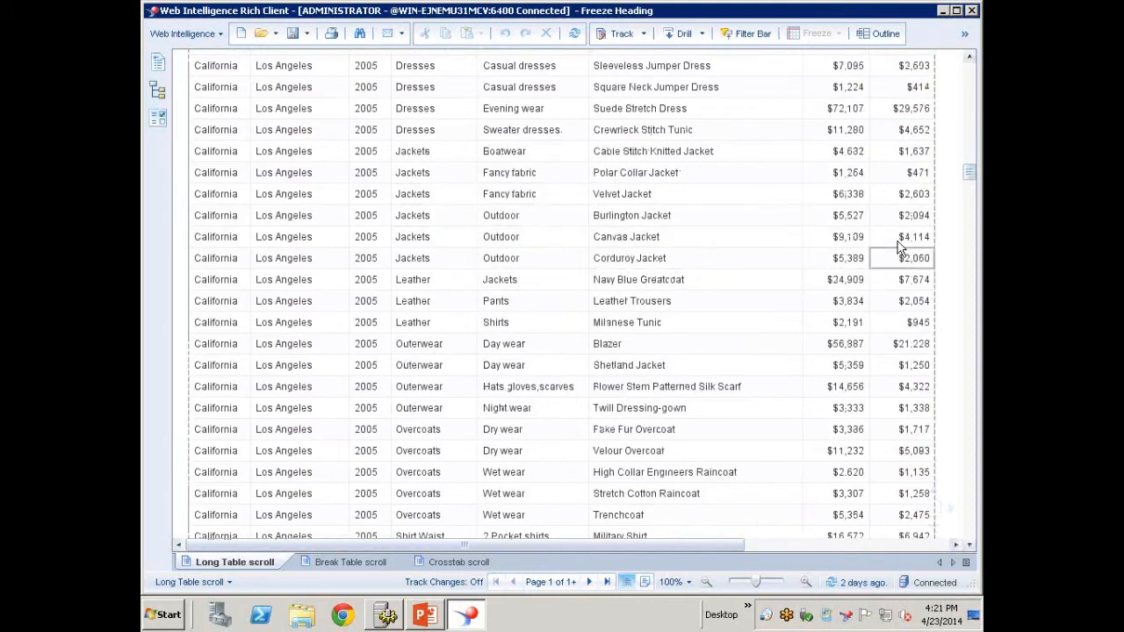
drag(970, 176, 973, 61)
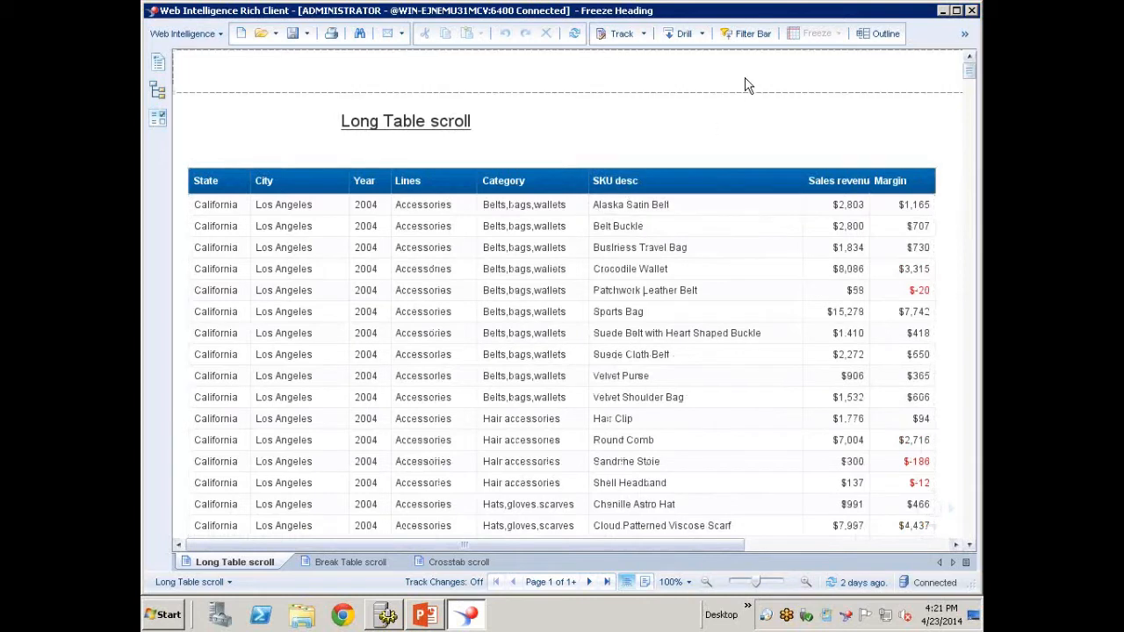
Check that the document is in Reading mode.
click(965, 37)
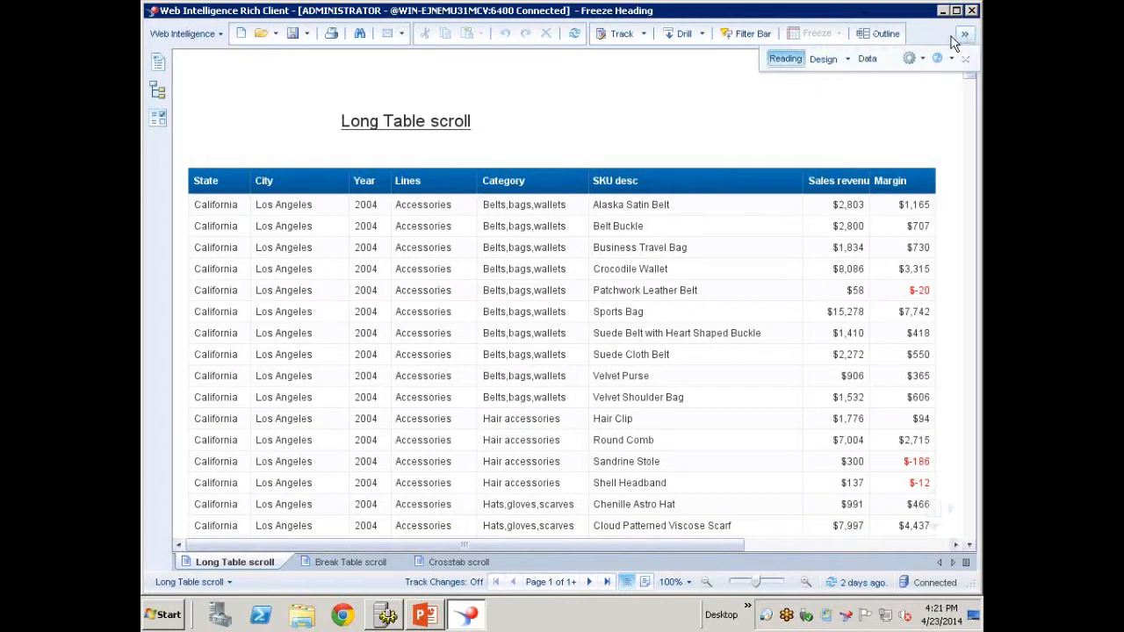
click(786, 59)
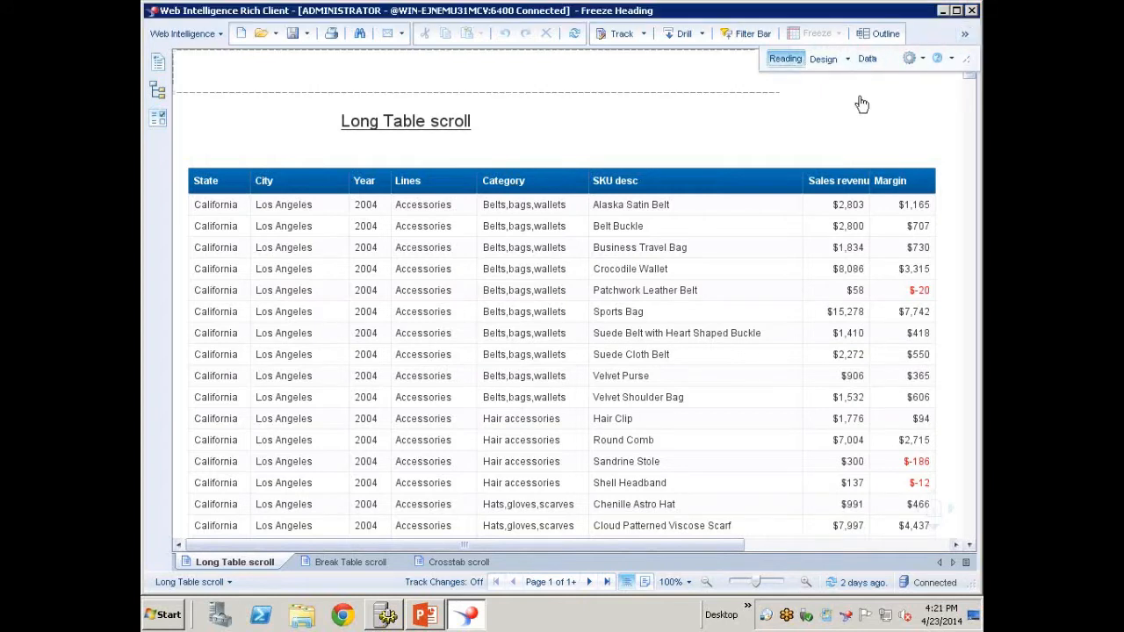
click(606, 294)
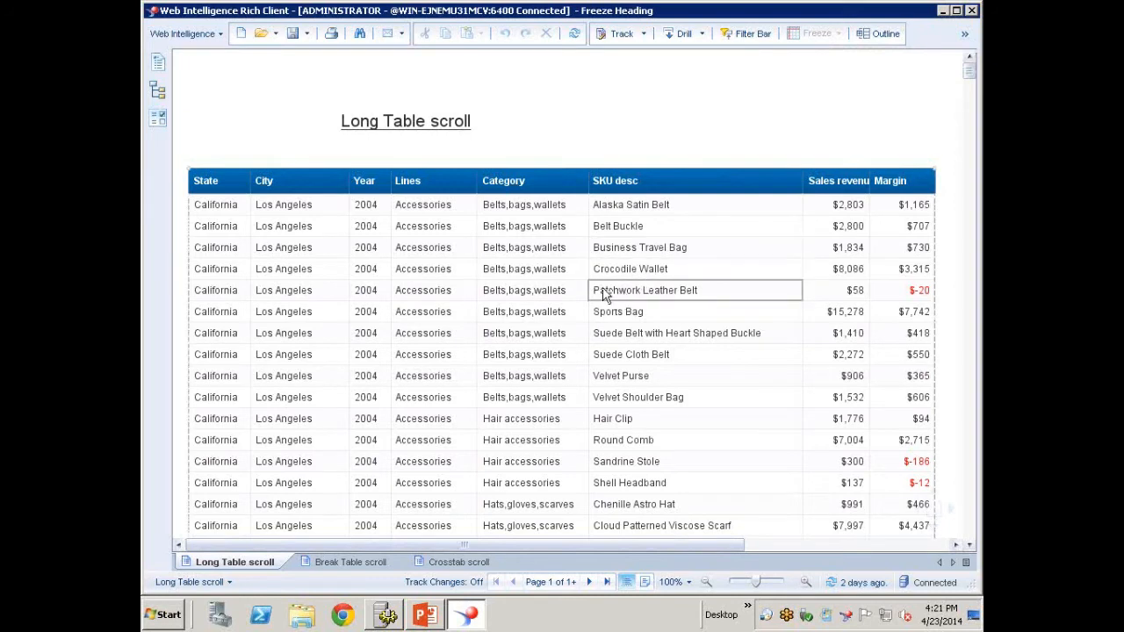
Freeze the header rows of the main SKU-level table on the Long Table scroll report and check them against the table body.
click(605, 296)
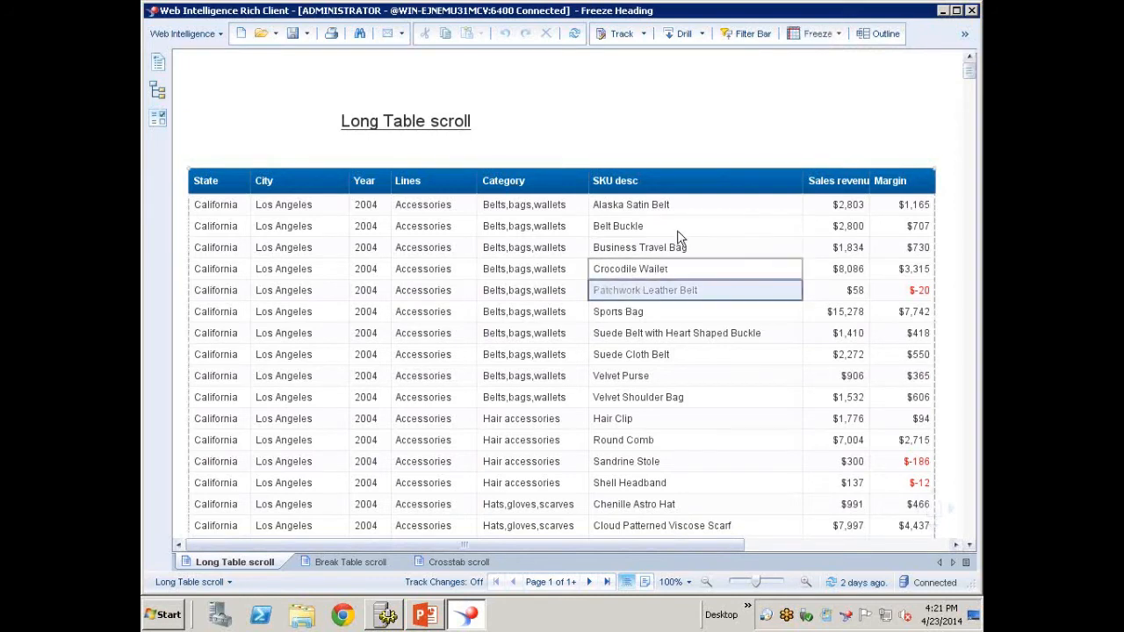
click(809, 33)
drag(968, 70, 969, 85)
click(698, 91)
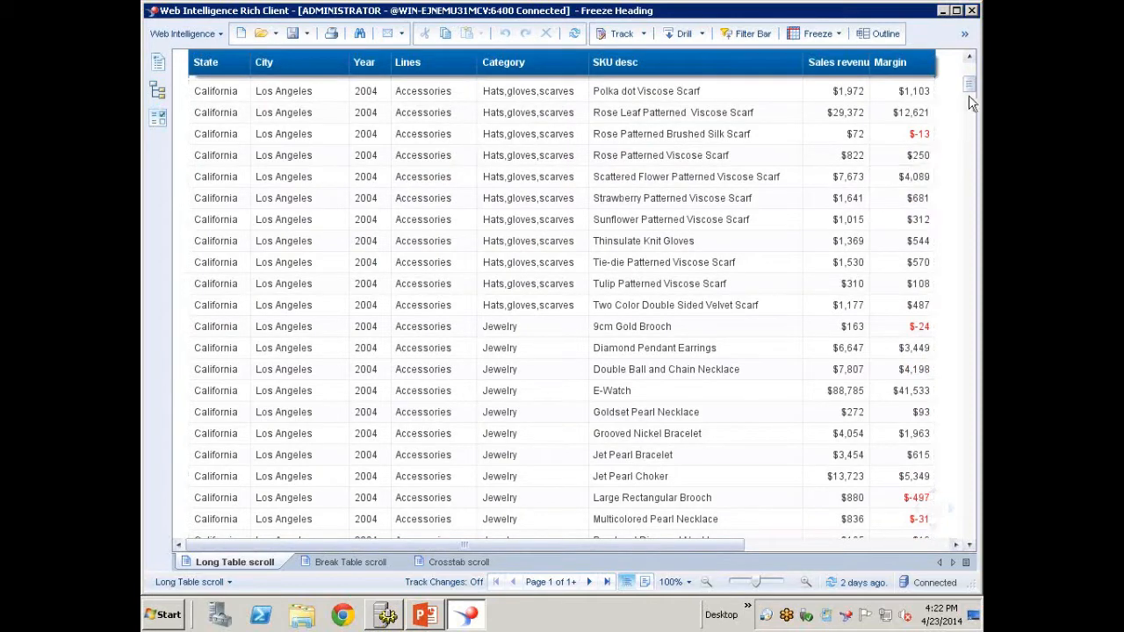
drag(970, 84, 969, 68)
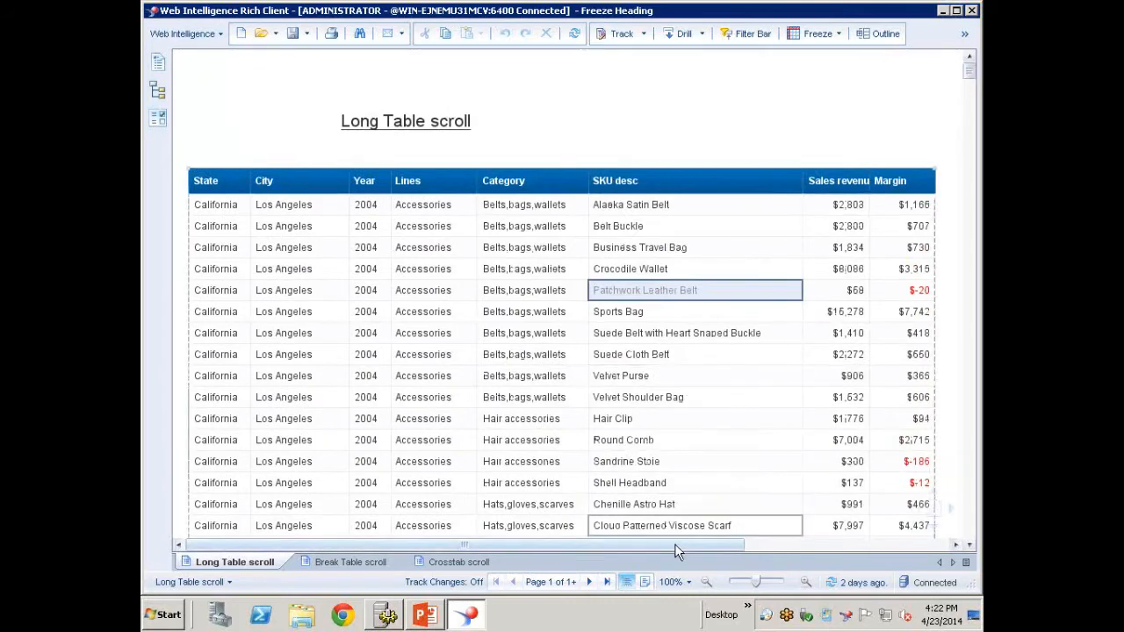
Freeze the header rows of the smaller State and Year revenue table beside the main table and test them.
drag(682, 545, 879, 553)
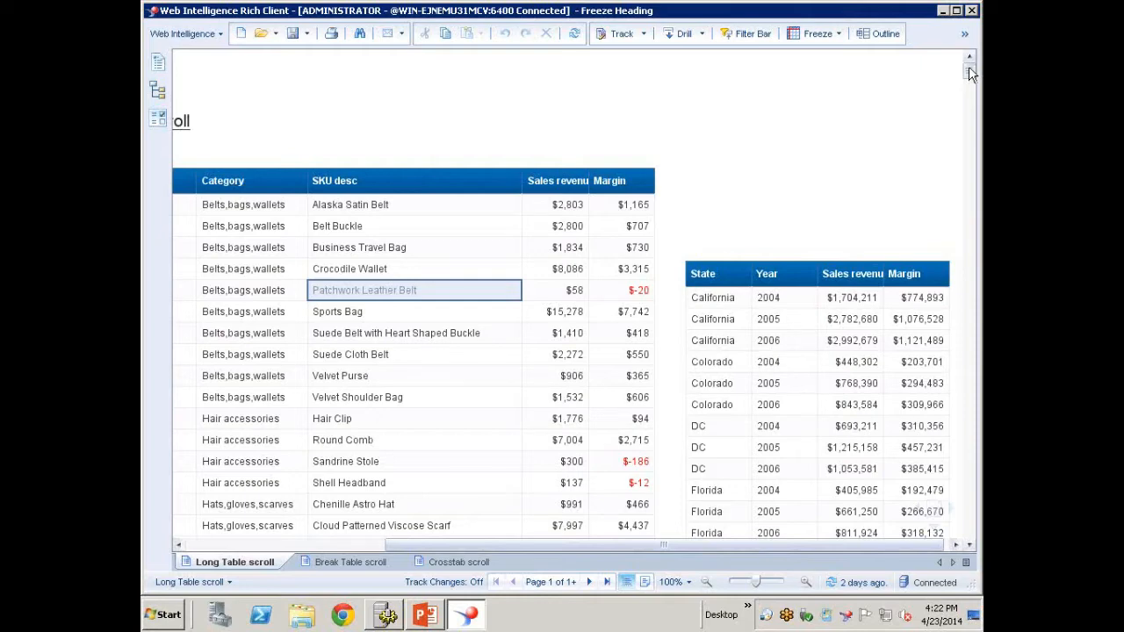
drag(970, 74, 972, 88)
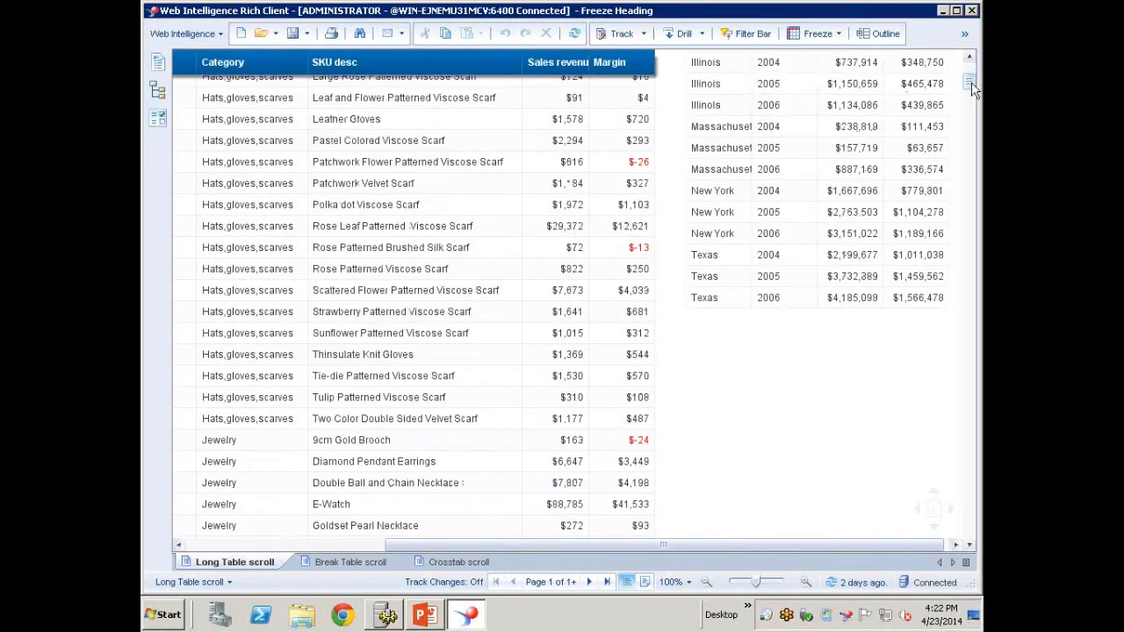
drag(972, 84, 970, 63)
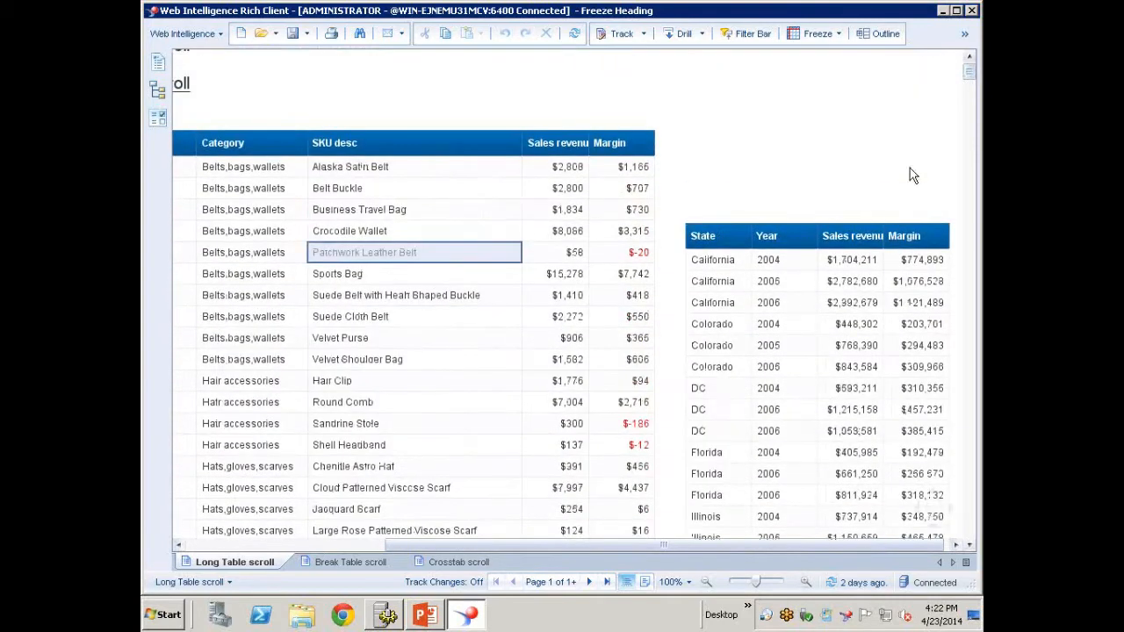
click(808, 281)
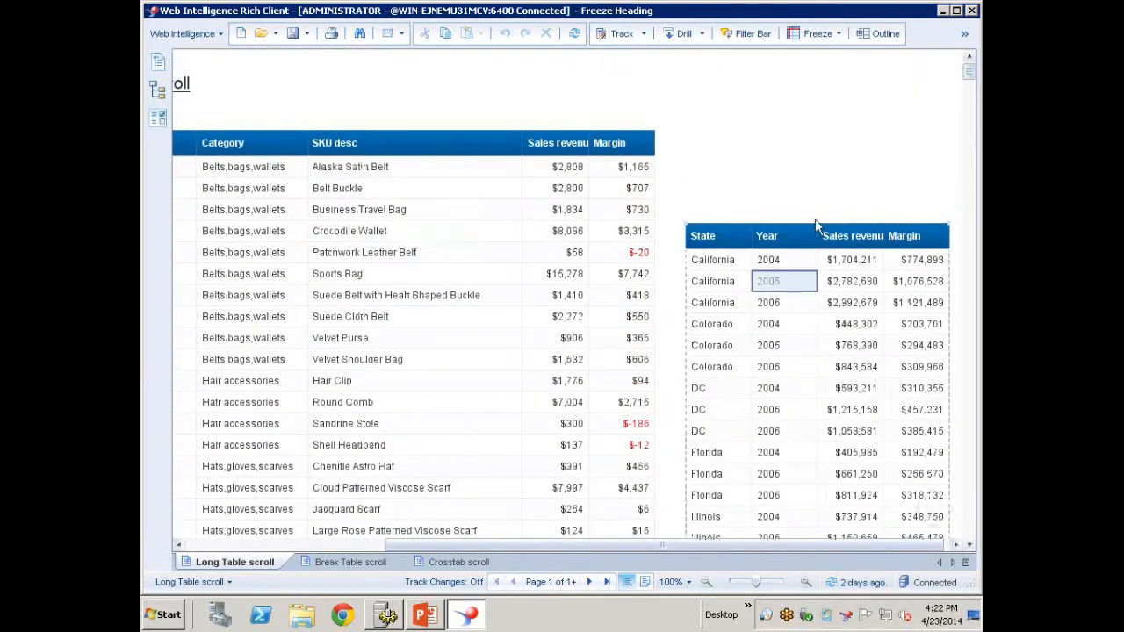
click(838, 33)
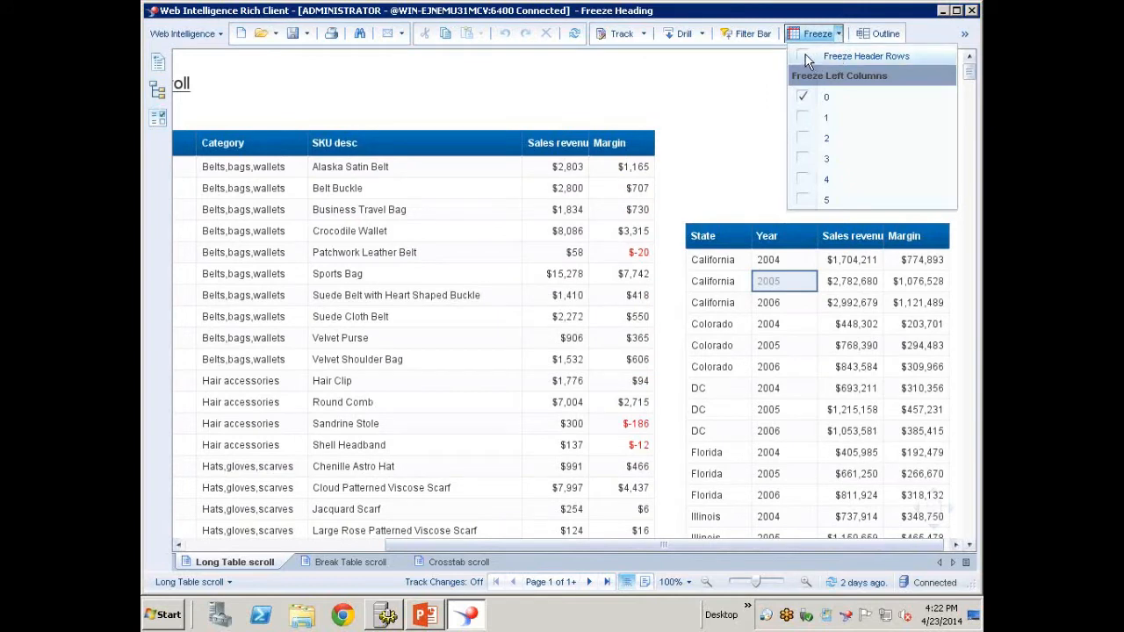
click(808, 59)
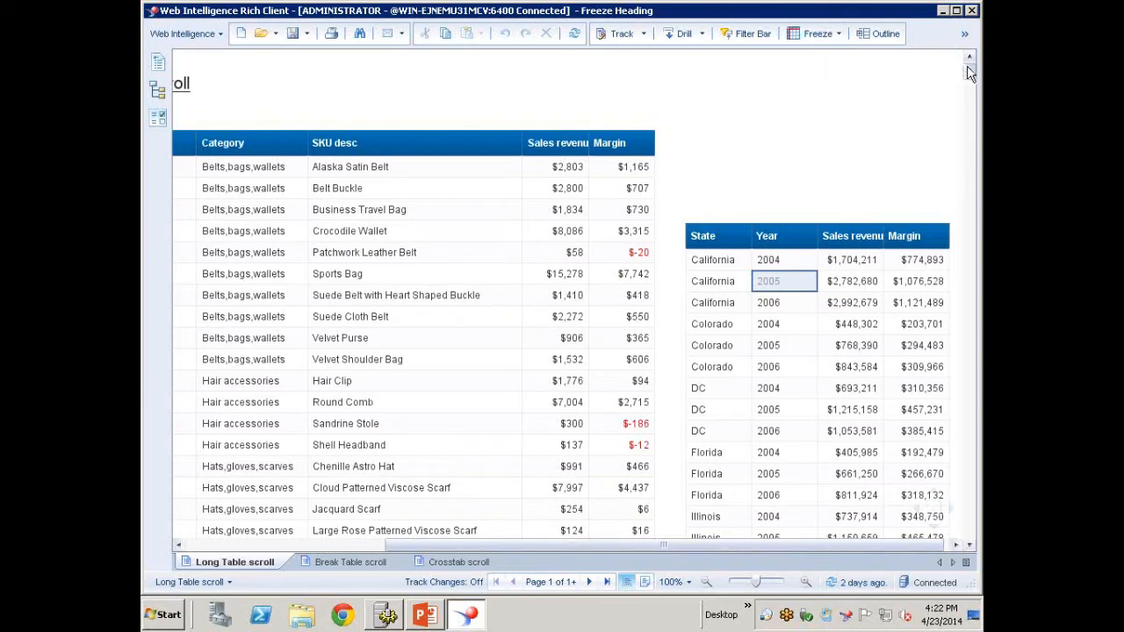
drag(969, 70, 969, 83)
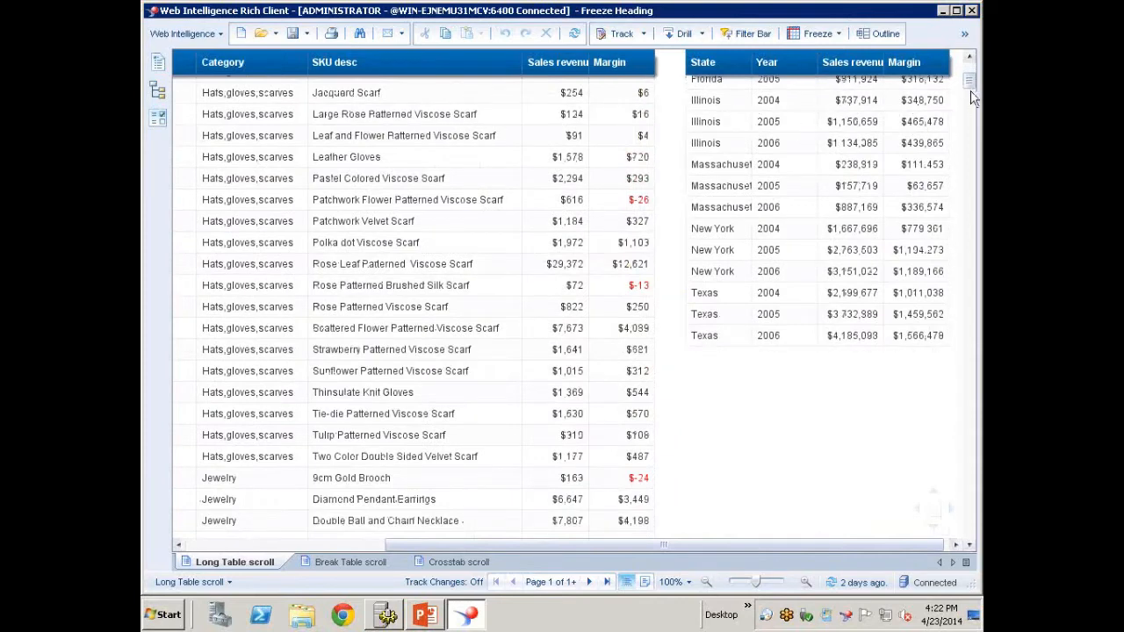
drag(969, 81, 969, 61)
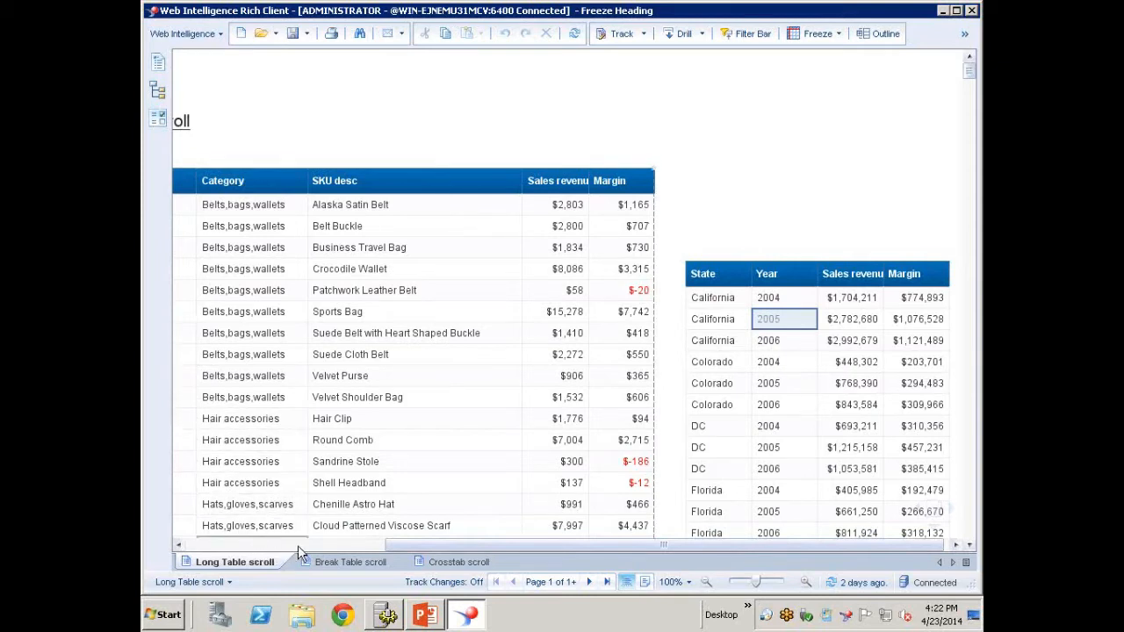
Freeze the 5 left columns of the main SKU-level table and check them against the revenue and margin columns.
drag(414, 545, 192, 545)
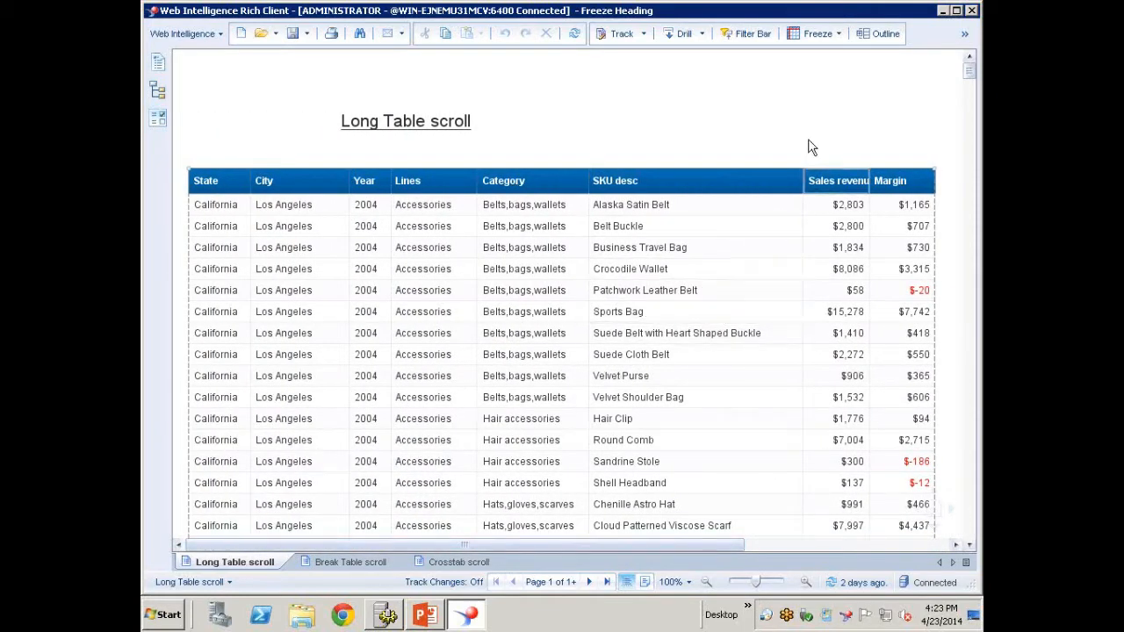
click(633, 253)
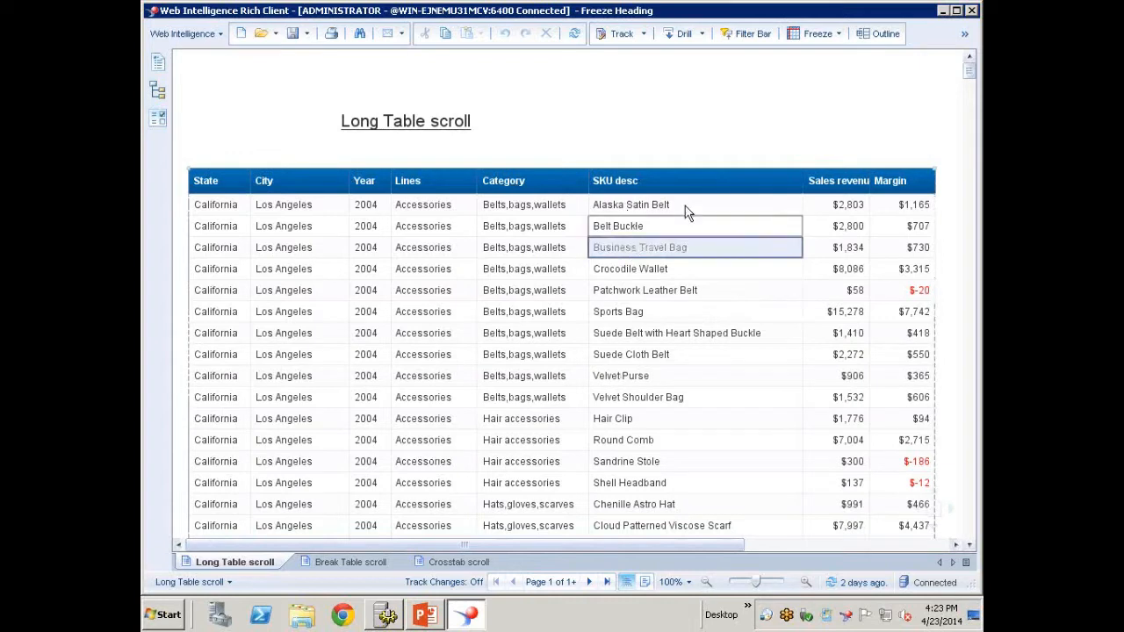
click(838, 35)
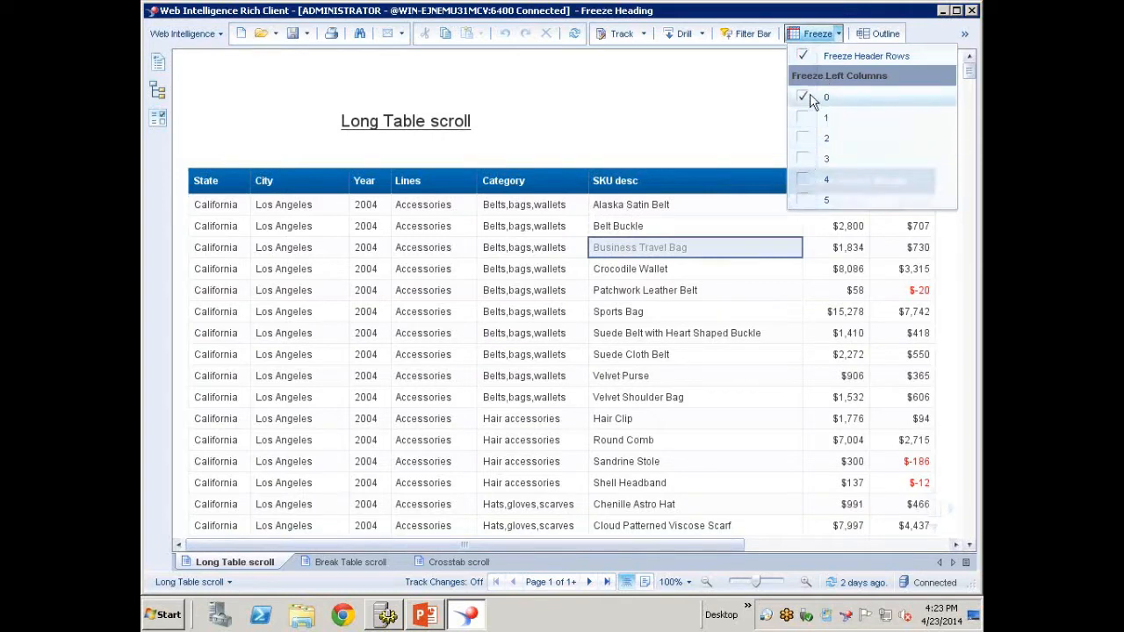
click(803, 200)
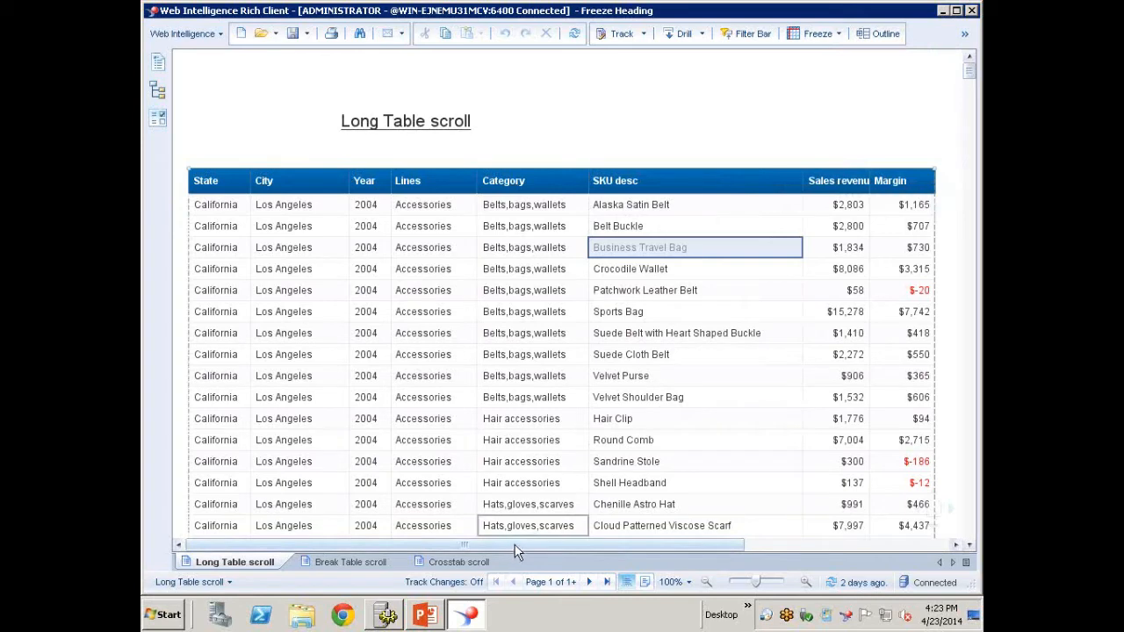
drag(519, 544, 573, 525)
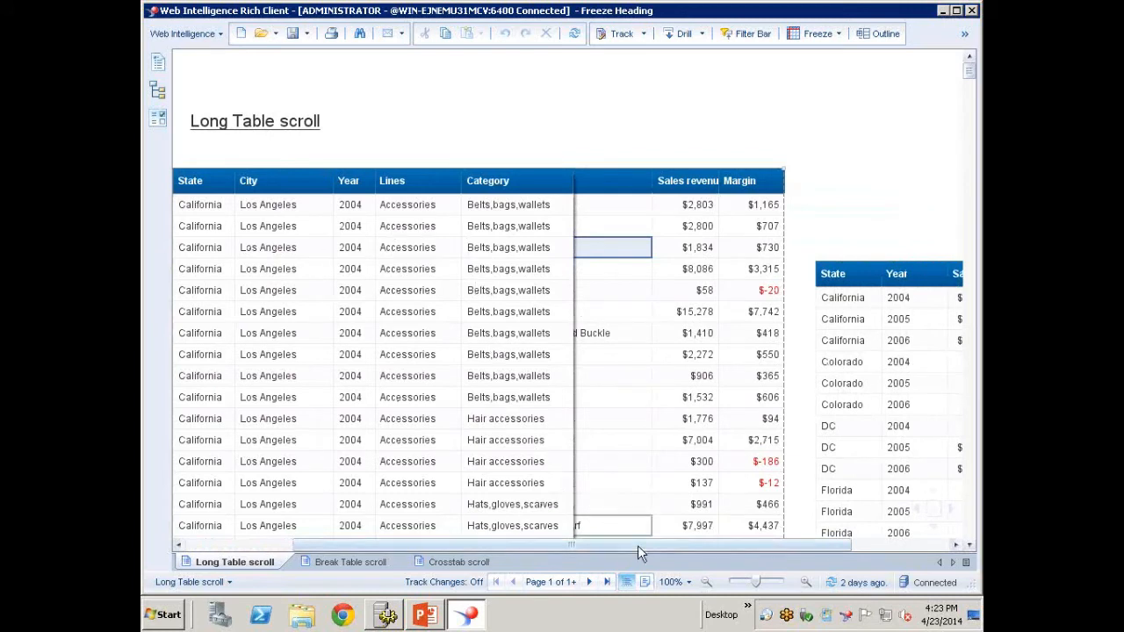
drag(651, 552, 713, 545)
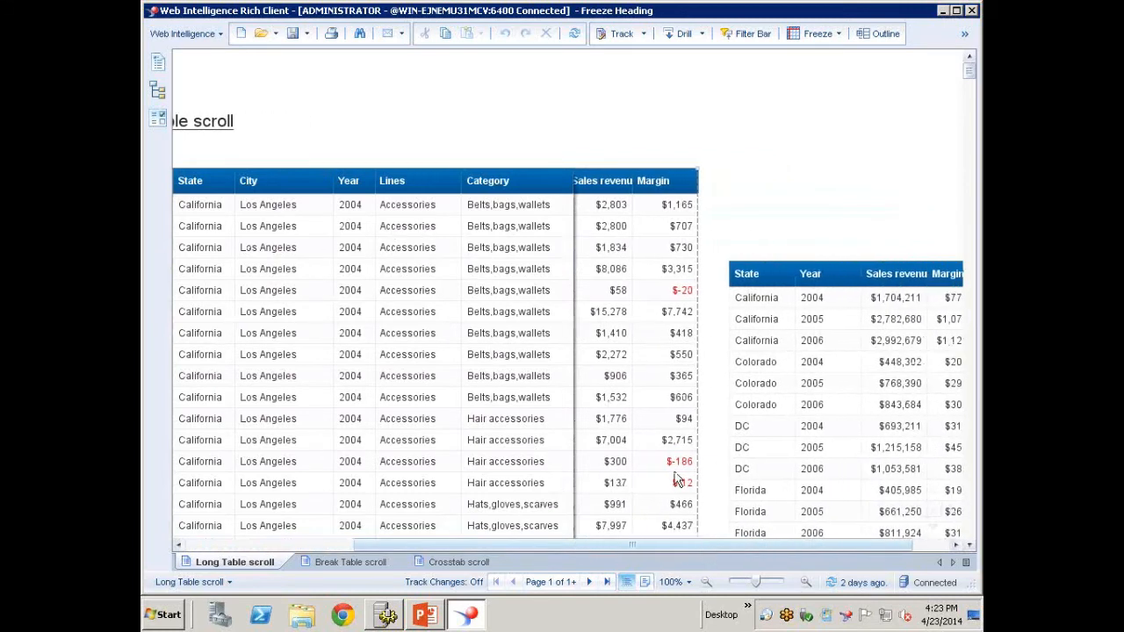
drag(642, 542, 628, 544)
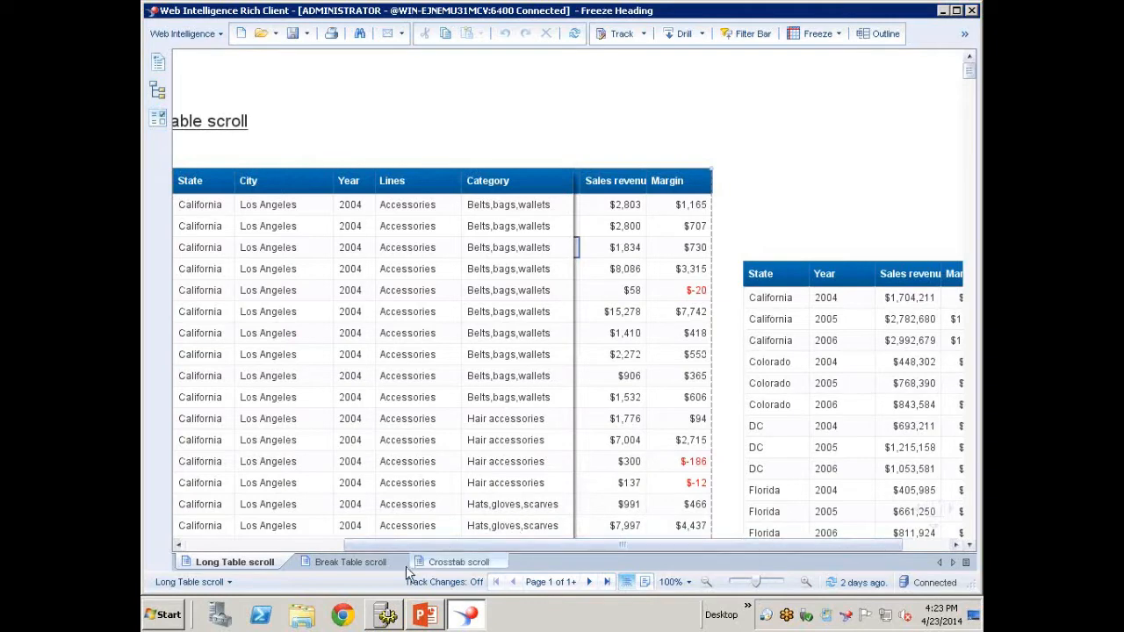
Freeze the header rows of the table on the Break Table scroll report and check them across the category breaks.
click(370, 562)
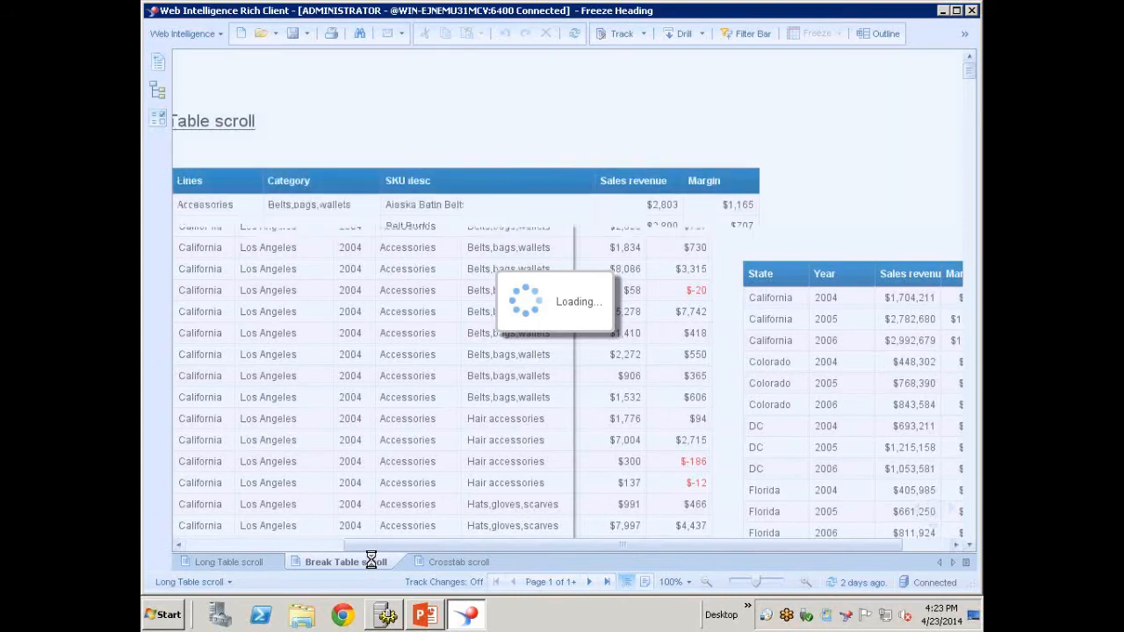
drag(412, 545, 226, 541)
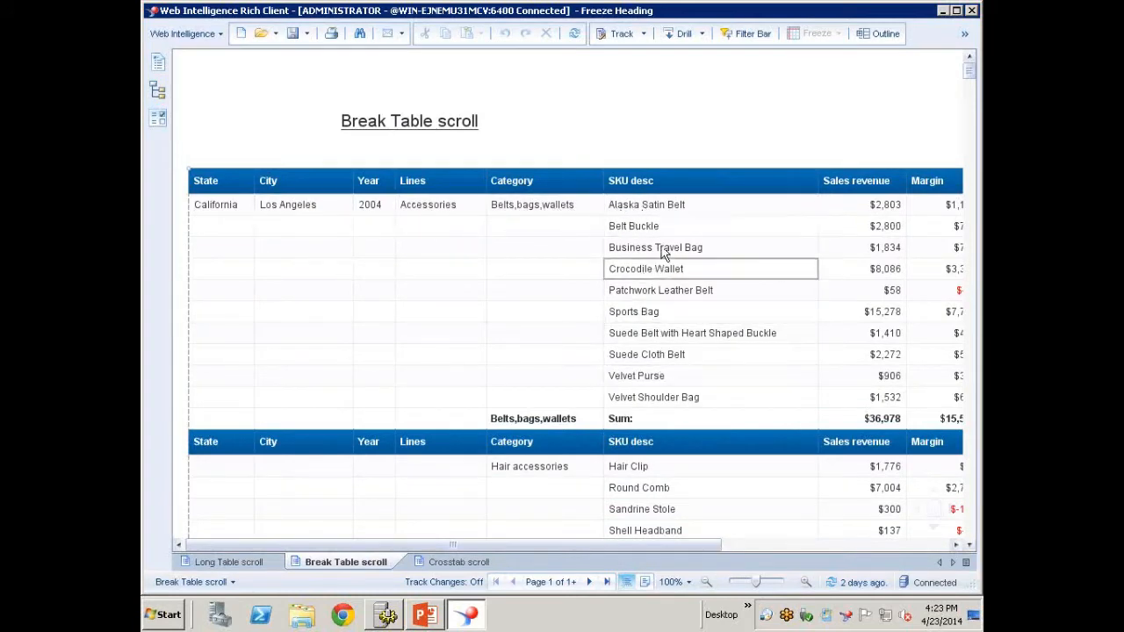
click(740, 254)
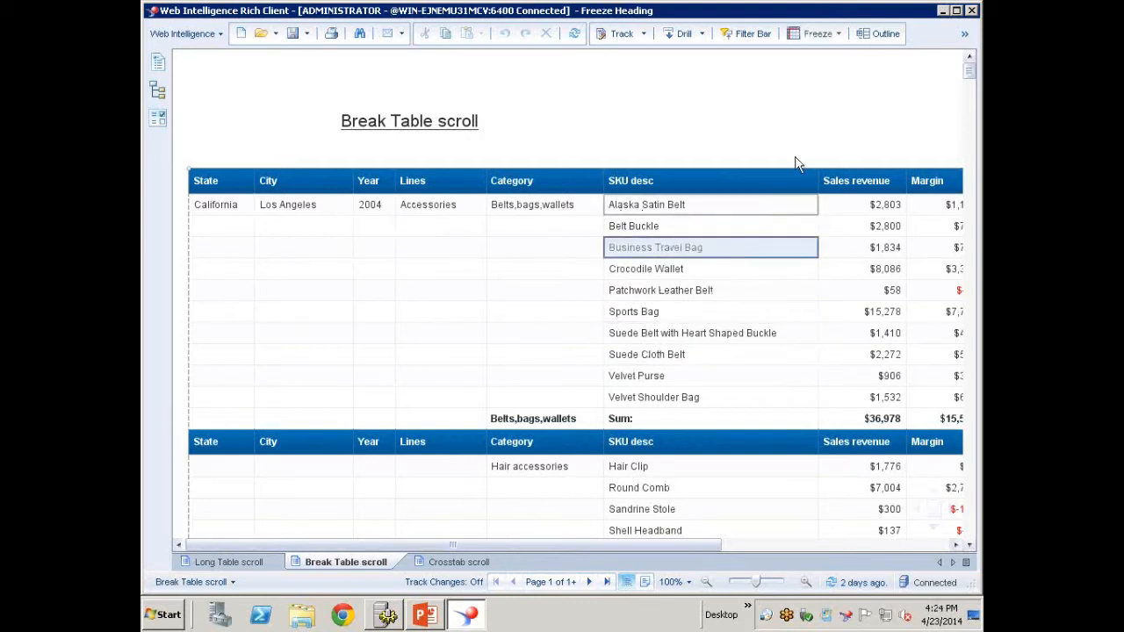
click(840, 35)
click(834, 56)
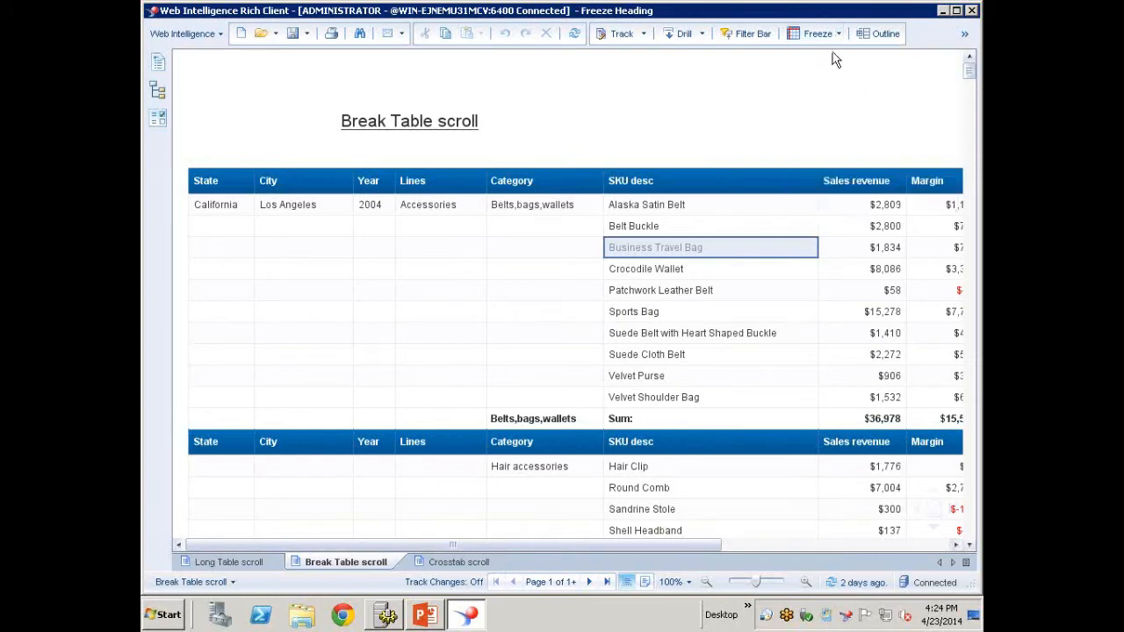
drag(972, 72, 970, 88)
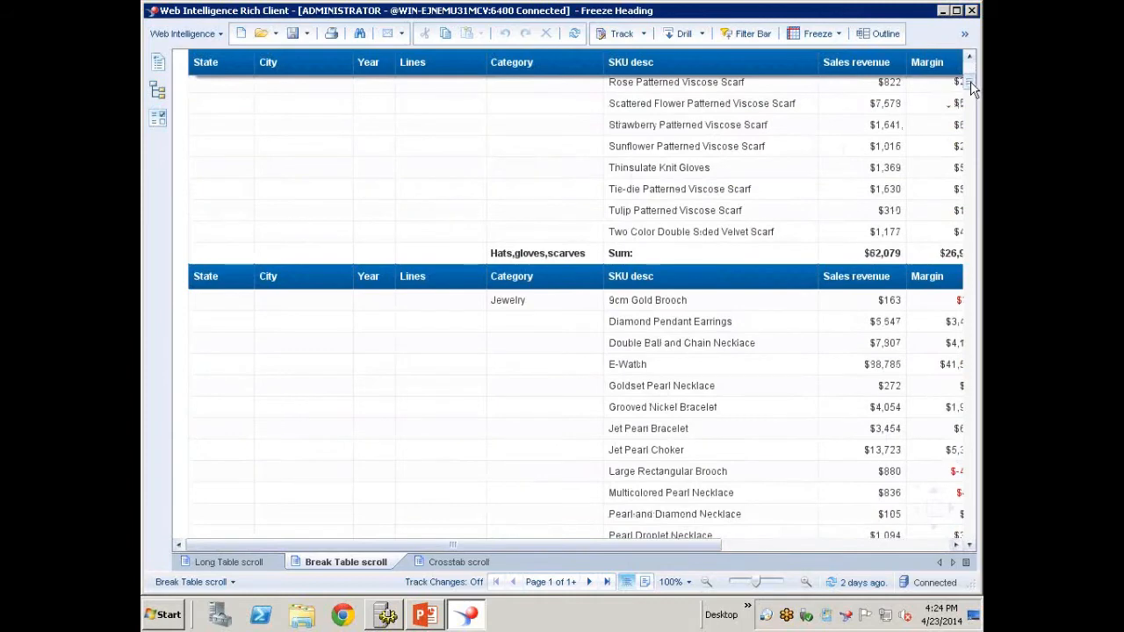
click(725, 107)
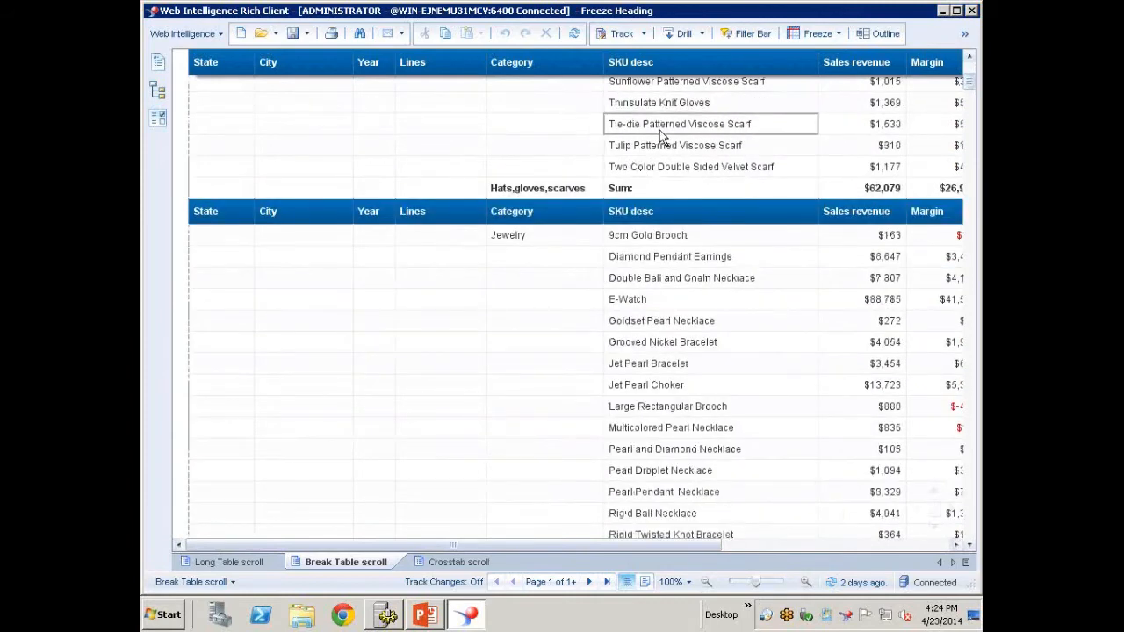
drag(706, 546, 627, 538)
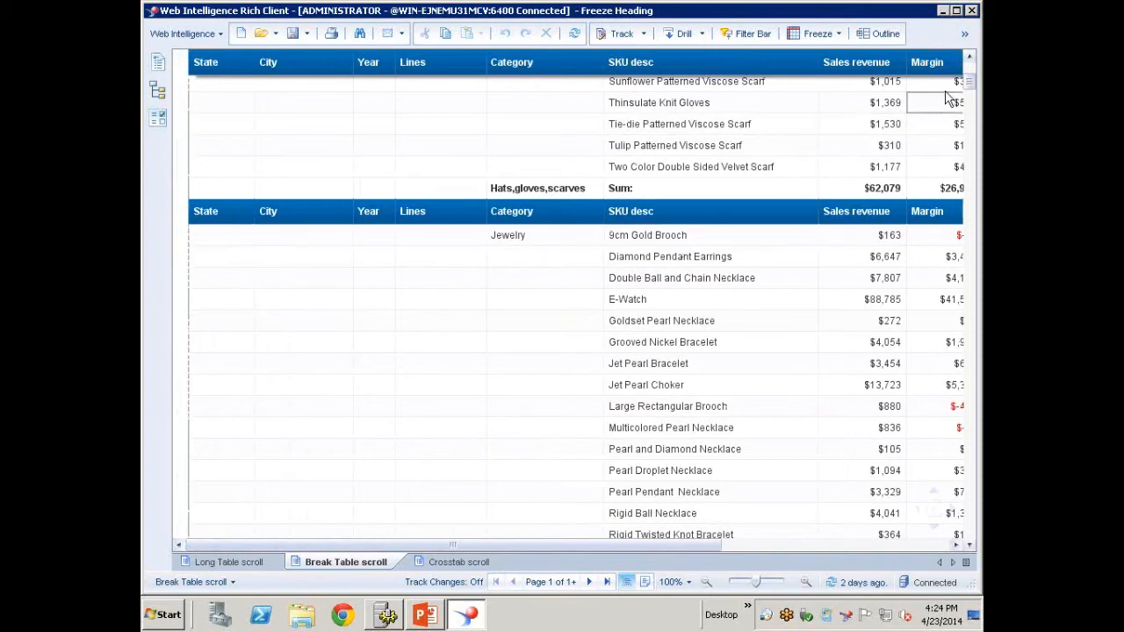
Return to the beginning of the Break Table scroll report and switch the document to Design mode.
drag(969, 81, 969, 61)
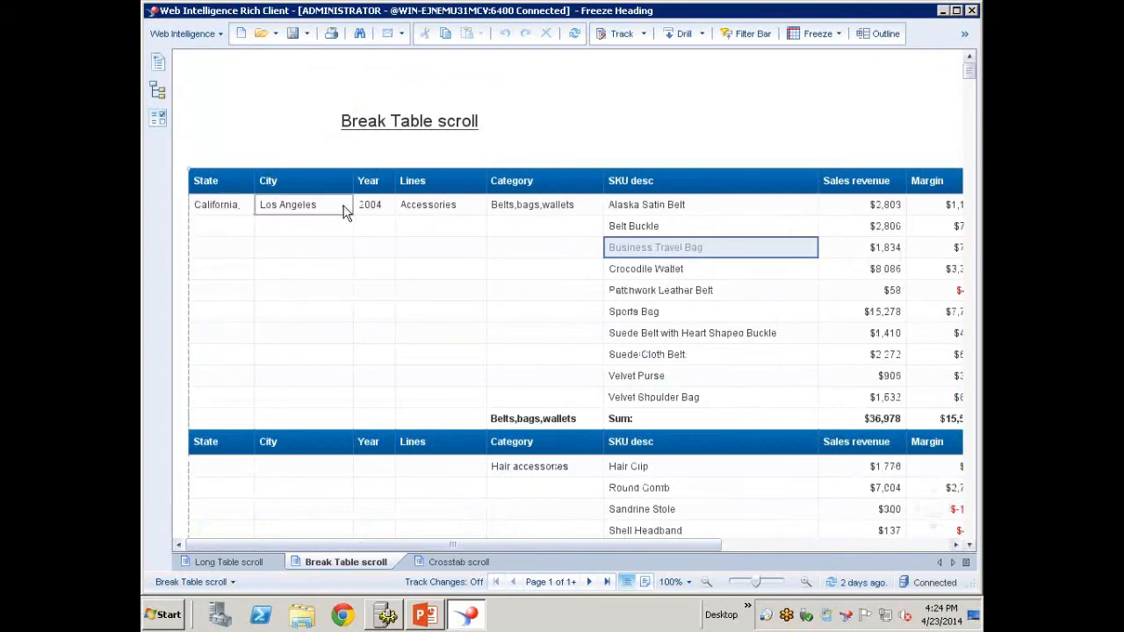
click(965, 35)
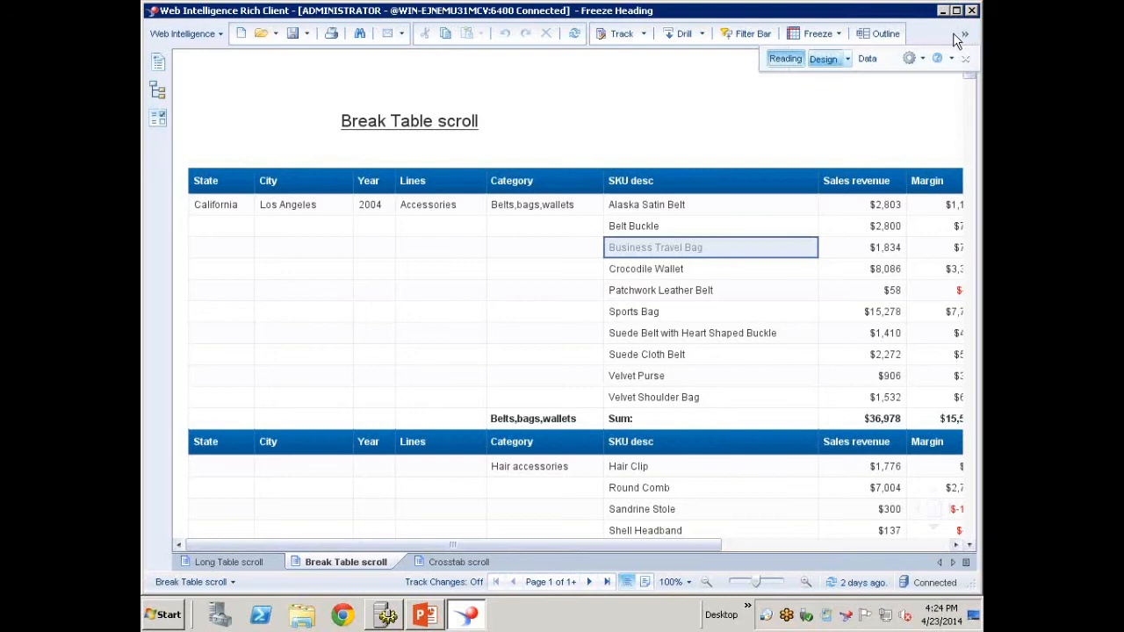
click(824, 59)
Set the State break's duplicate values to Merge for the table on the Break Table scroll report.
click(215, 299)
click(211, 279)
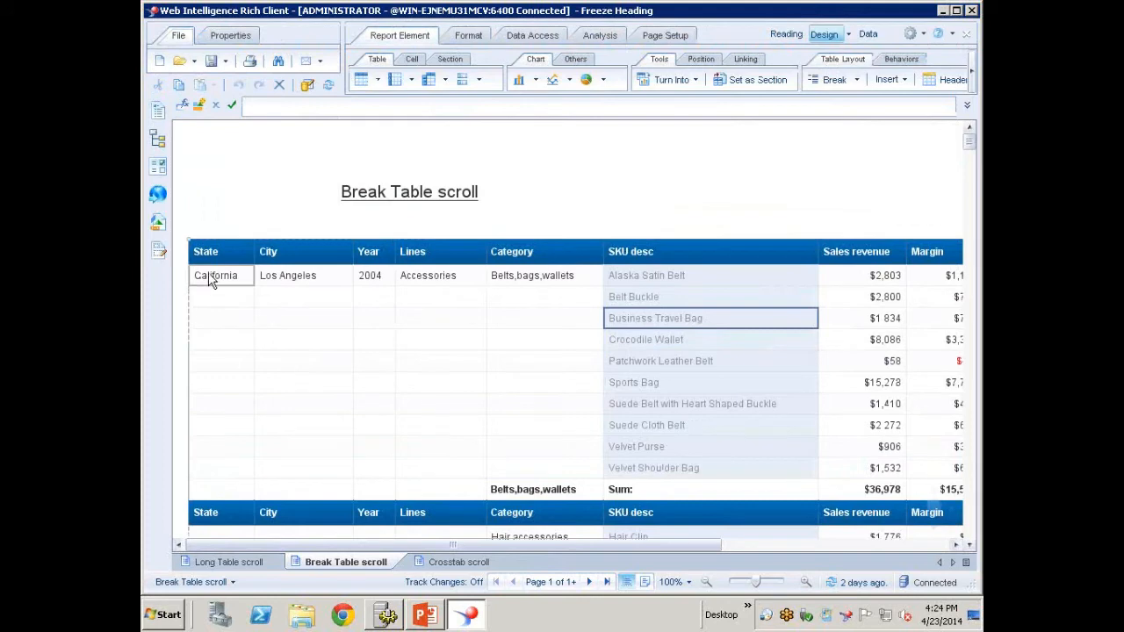
right_click(209, 276)
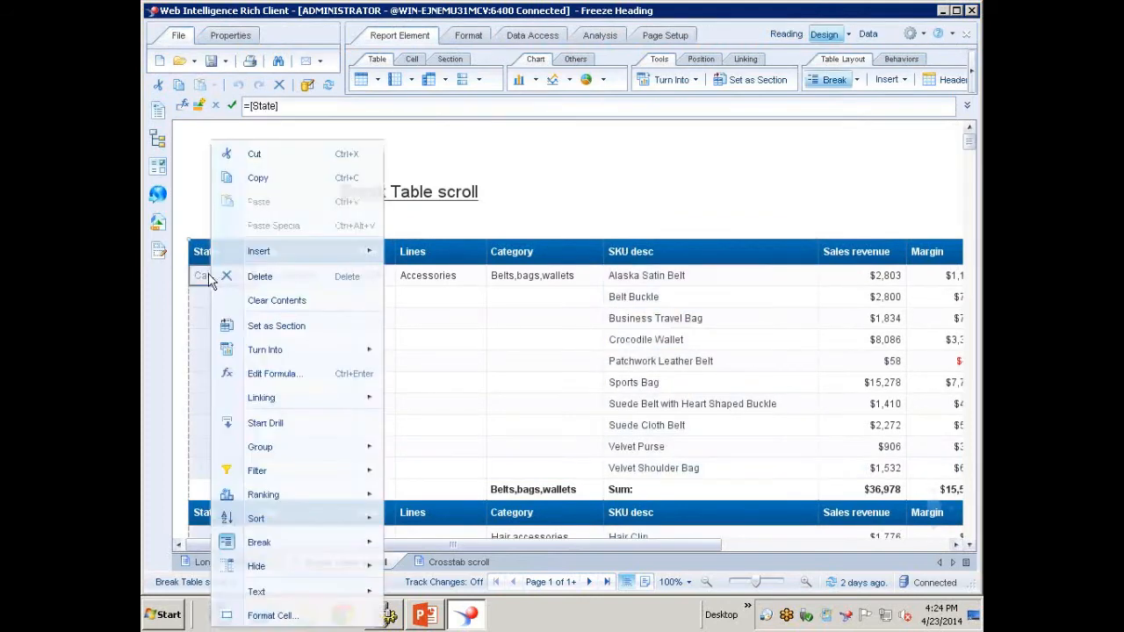
mouse_move(260, 545)
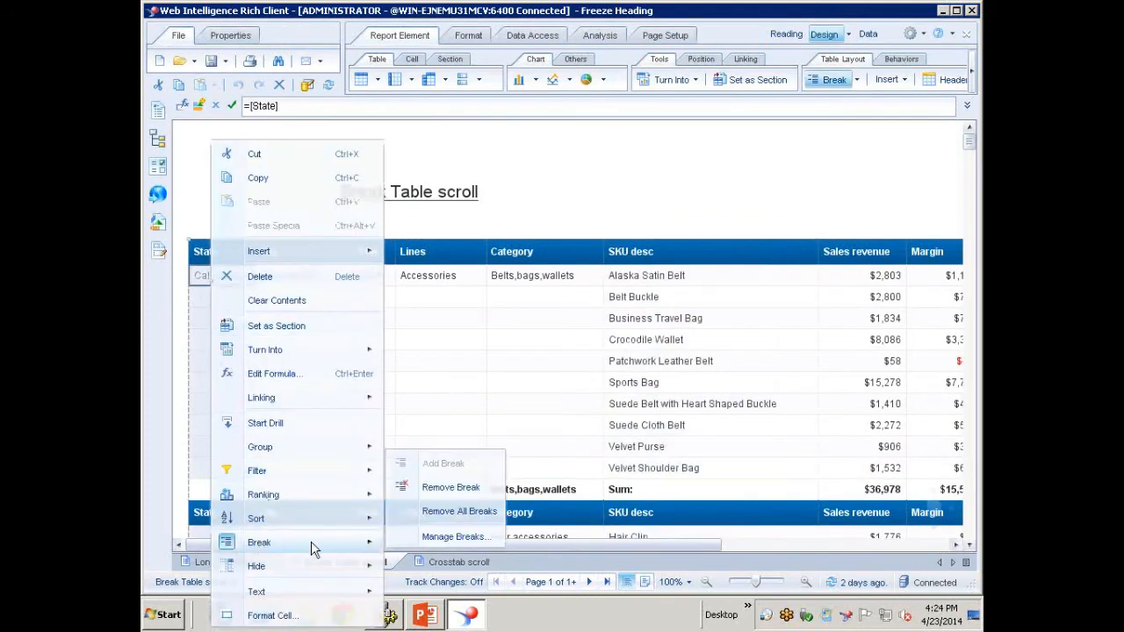
click(416, 540)
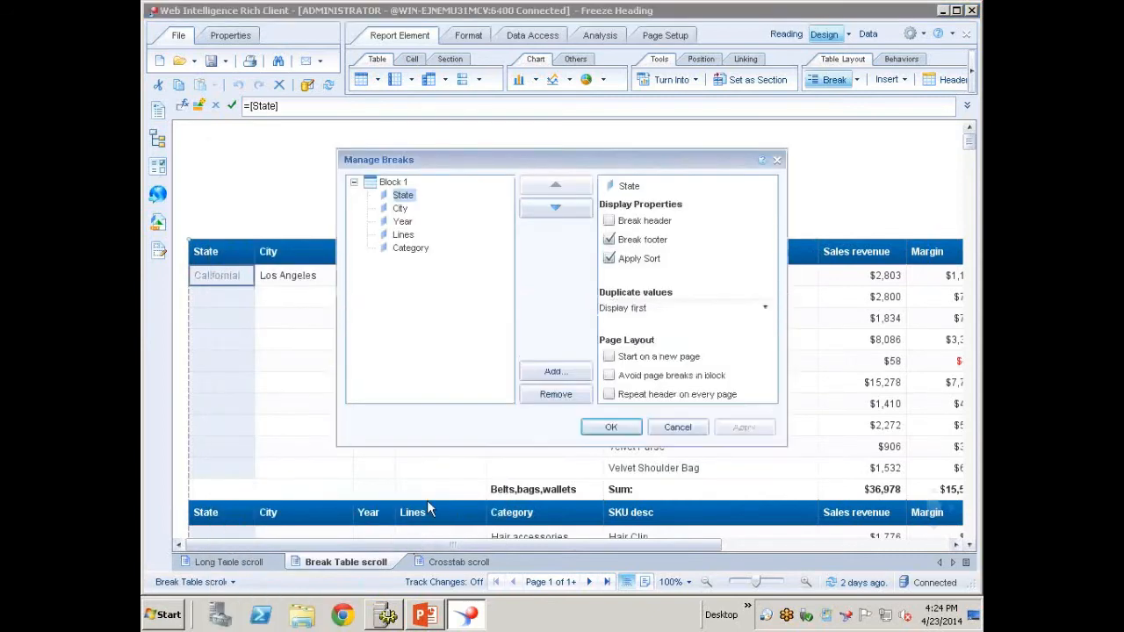
click(651, 309)
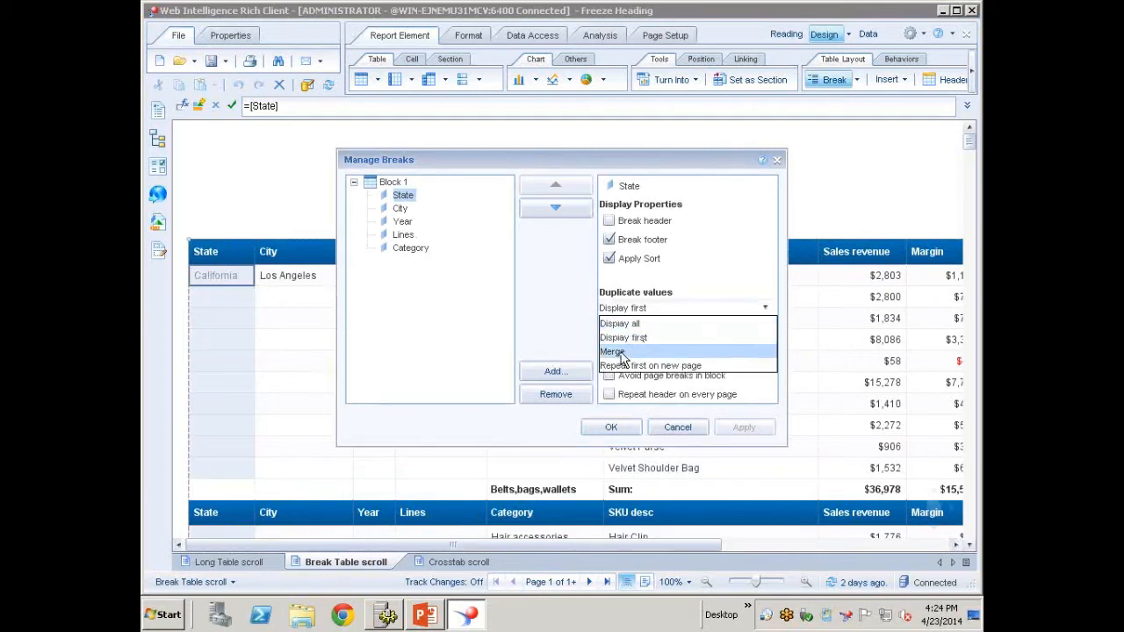
click(613, 351)
click(613, 427)
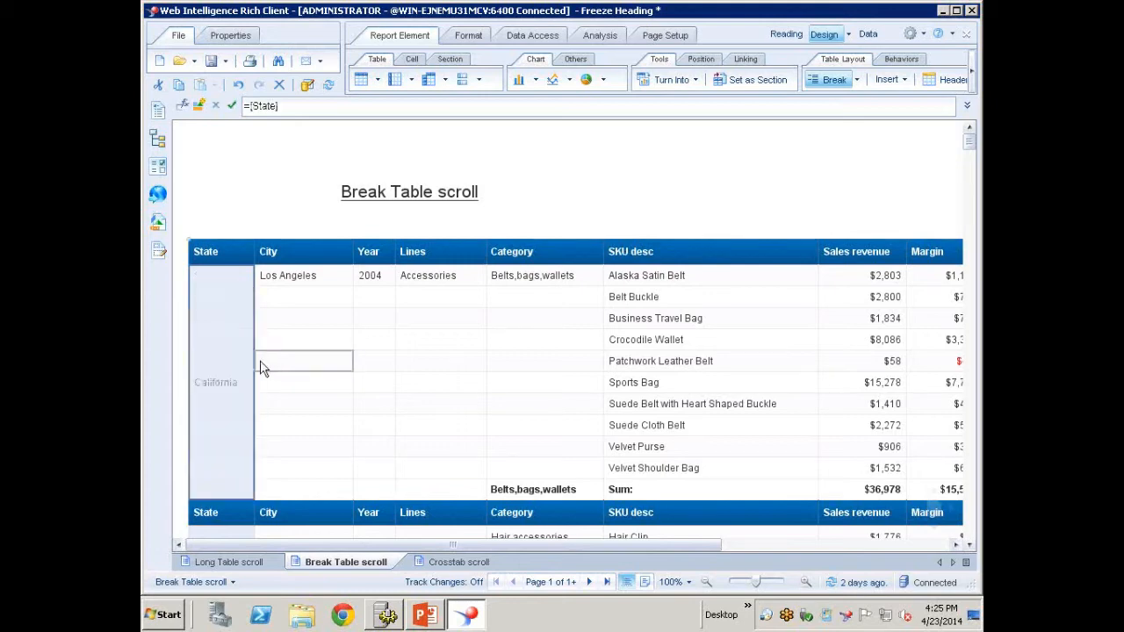
Set the vertical alignment of the merged State cells to Top.
right_click(229, 319)
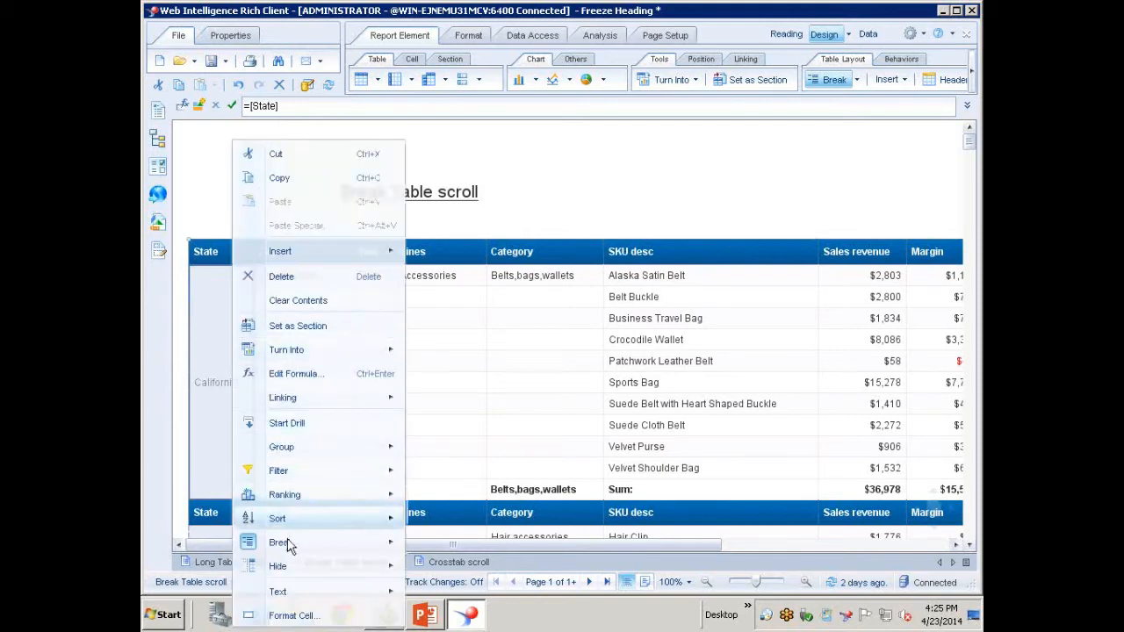
click(290, 622)
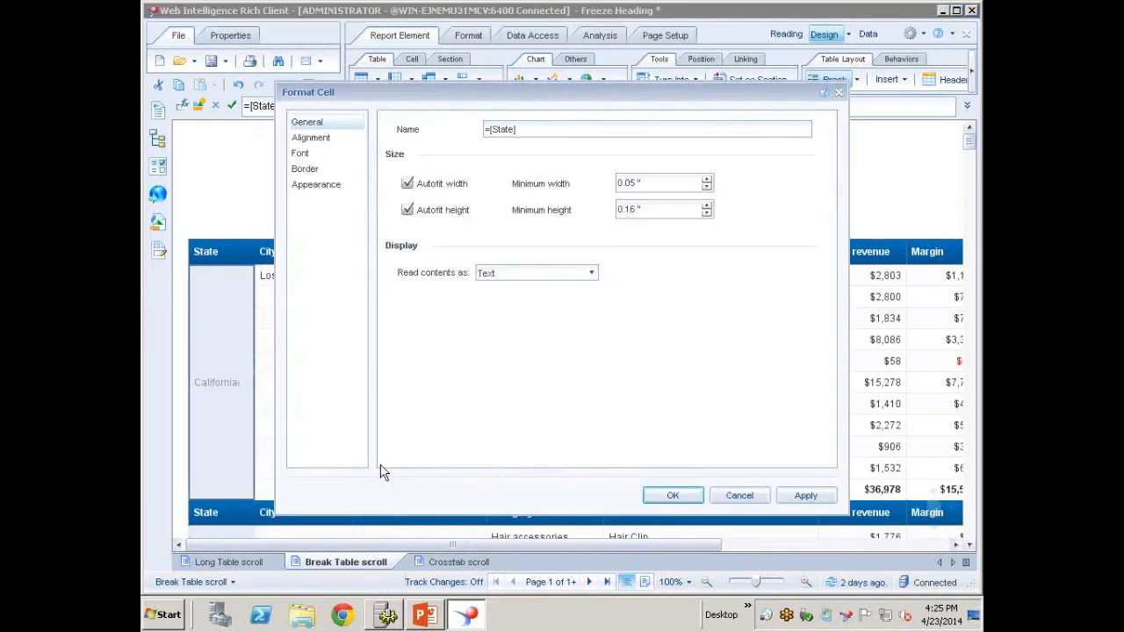
click(314, 138)
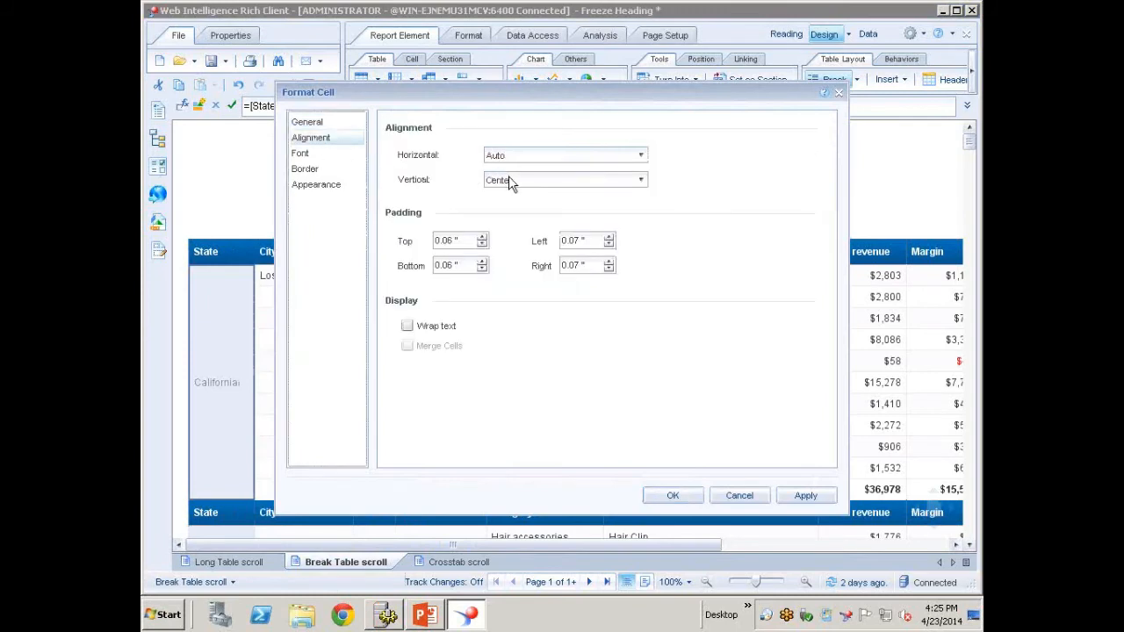
click(508, 177)
click(497, 195)
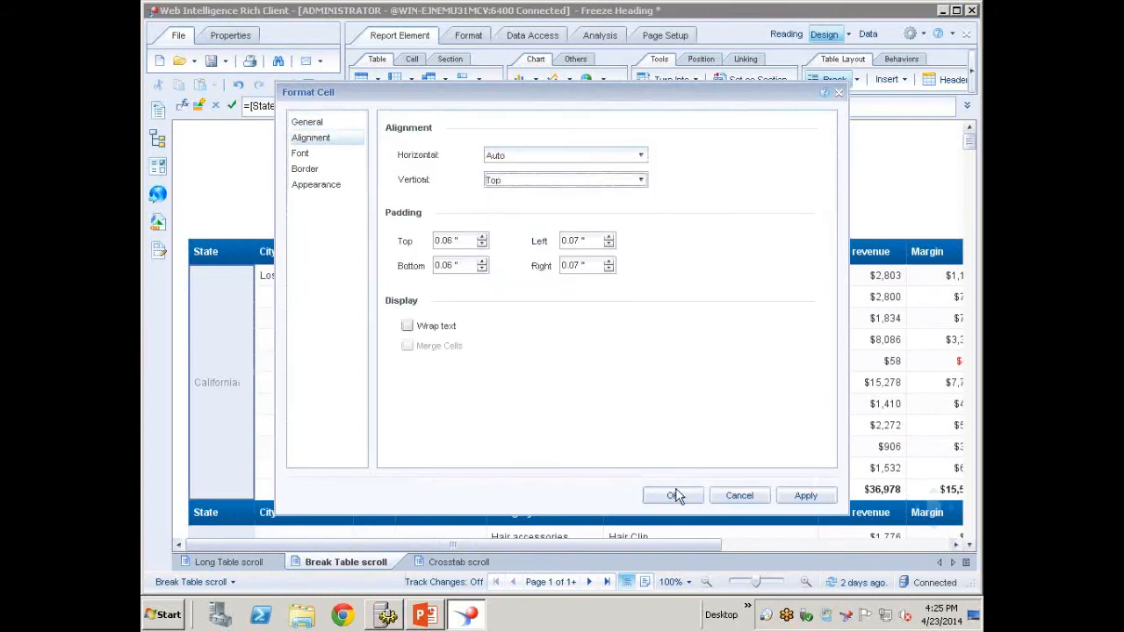
click(803, 497)
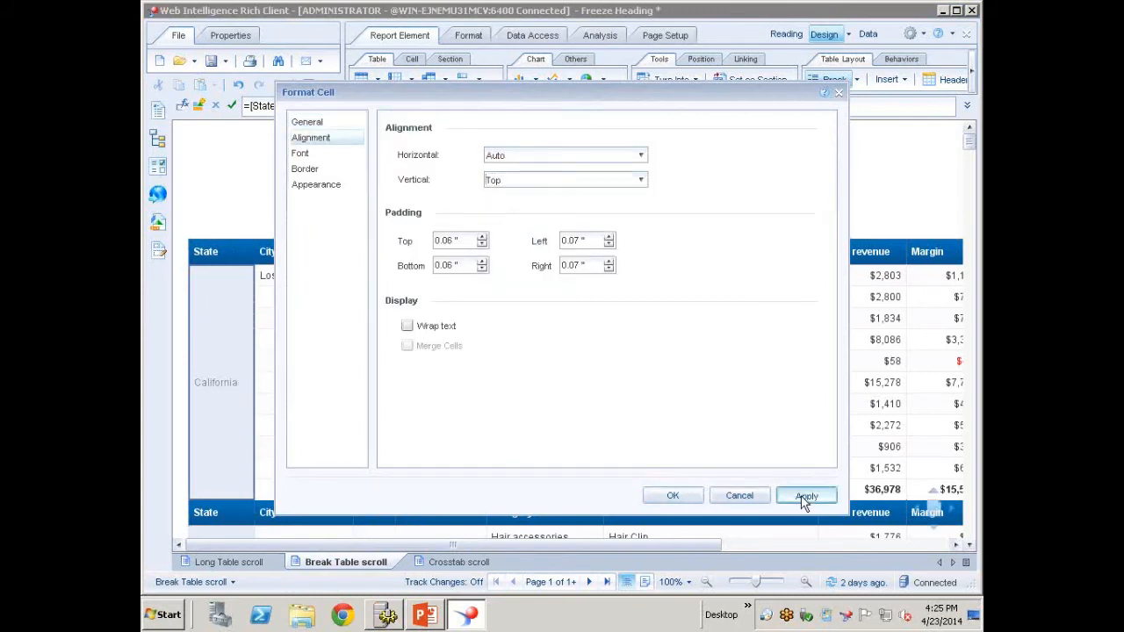
click(690, 496)
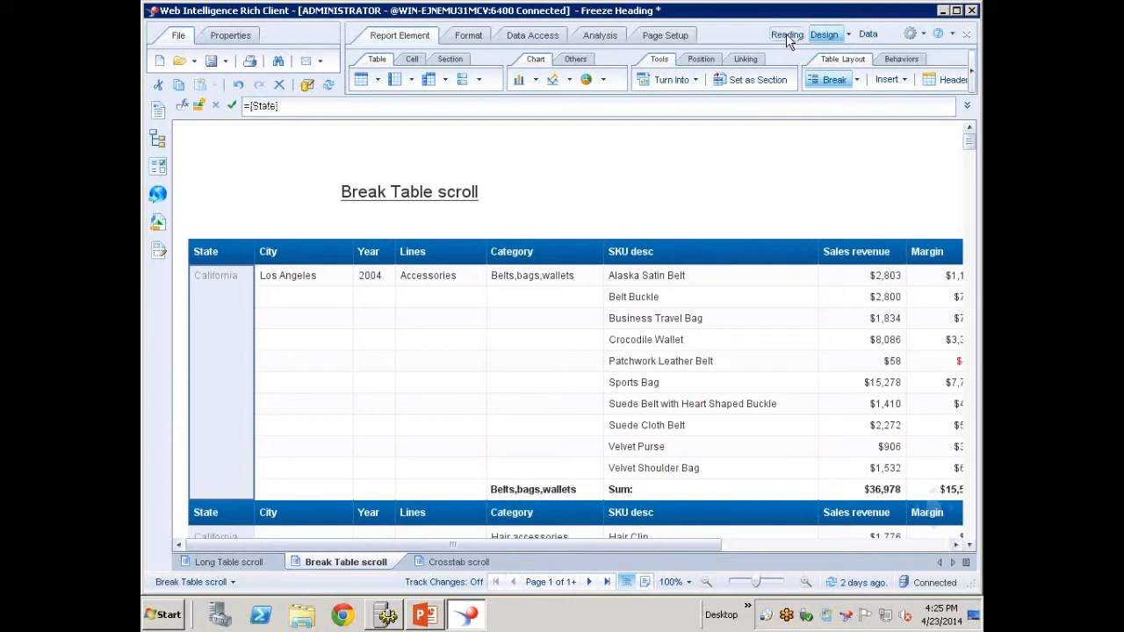
Switch to Reading mode and check the State values beneath the frozen headers across the category breaks.
click(786, 34)
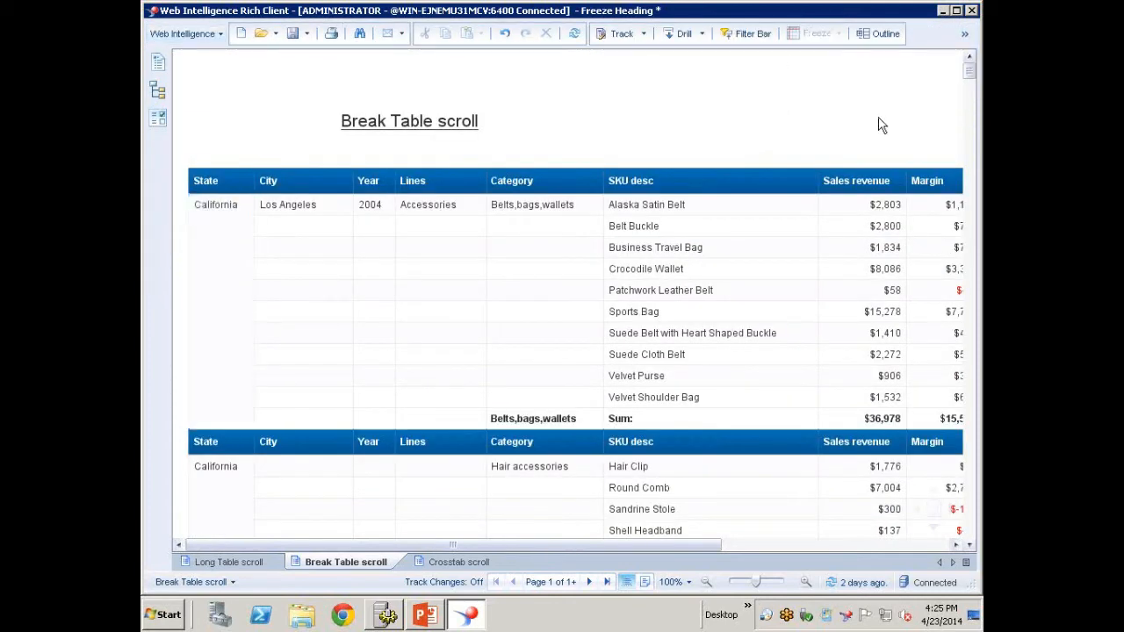
drag(969, 72, 970, 83)
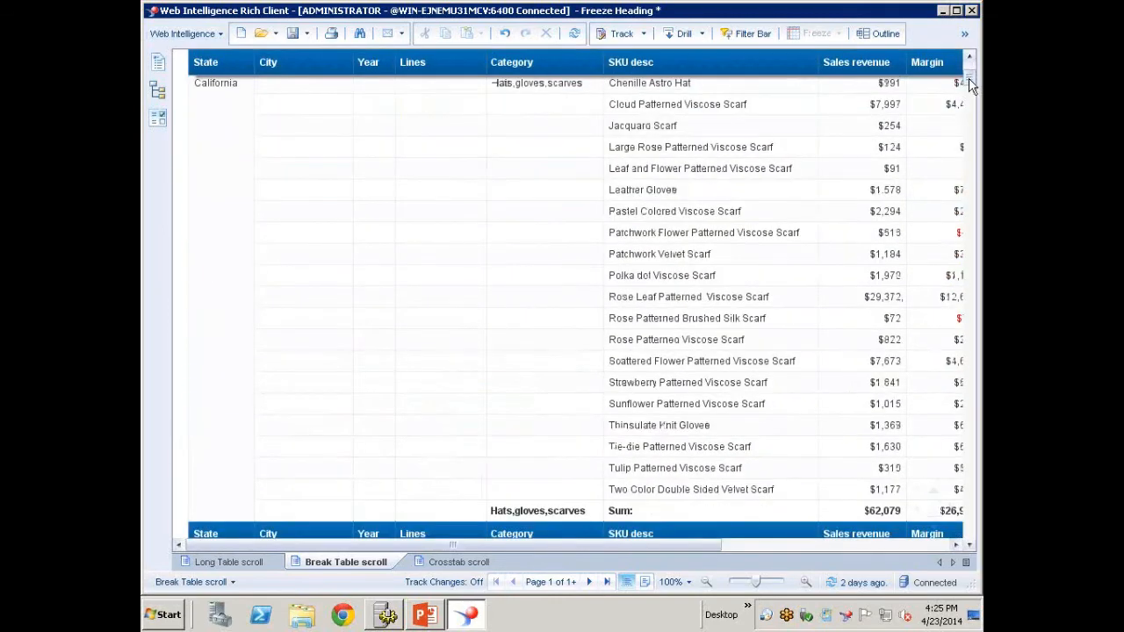
drag(970, 84, 970, 82)
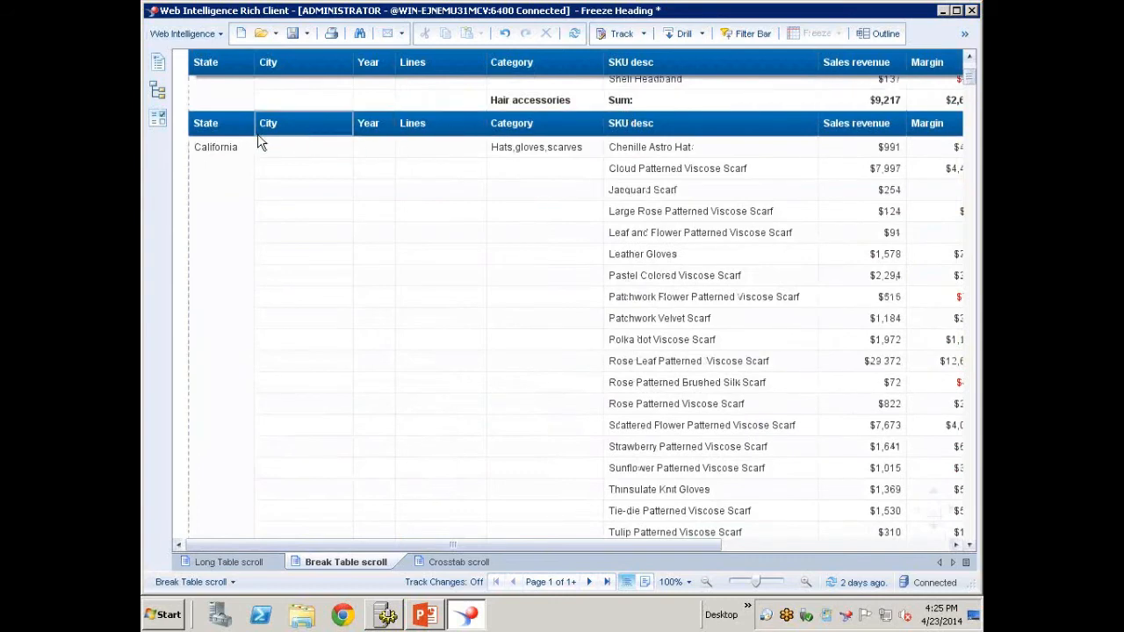
click(218, 149)
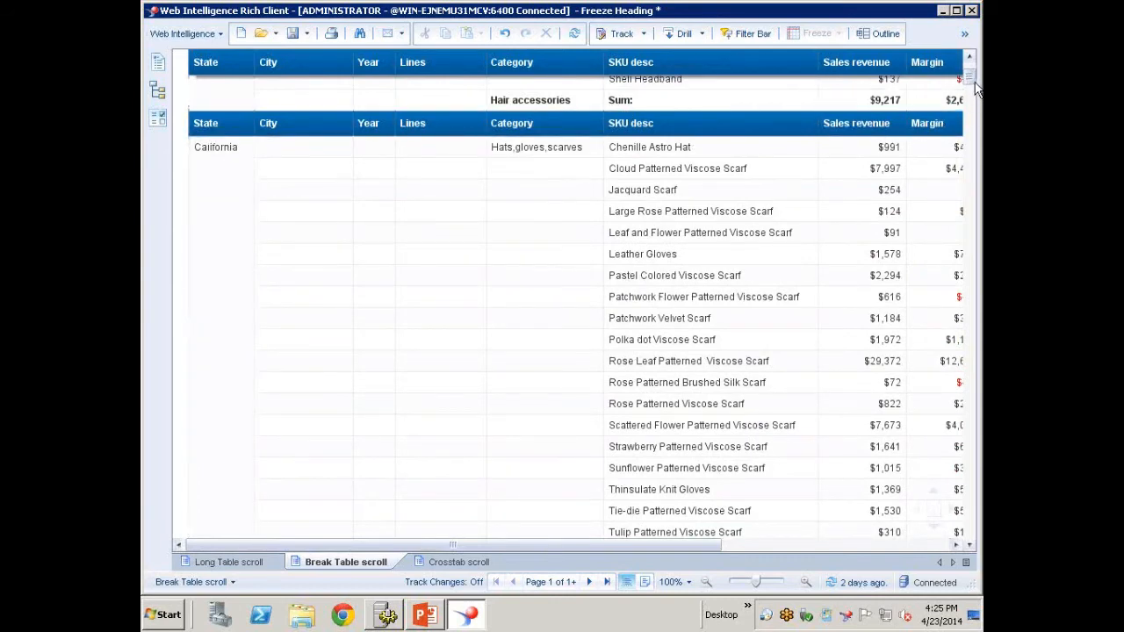
scroll(971, 83, down, 8)
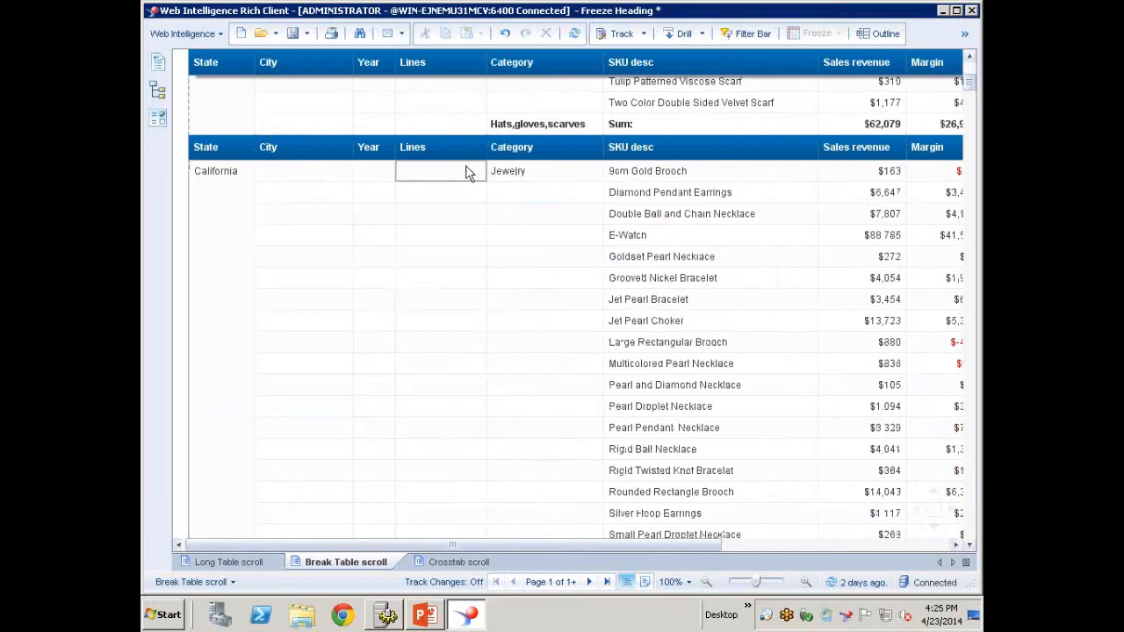
Open the Crosstab scroll report and examine the crosstab's year columns and lower rows without frozen headings.
click(460, 562)
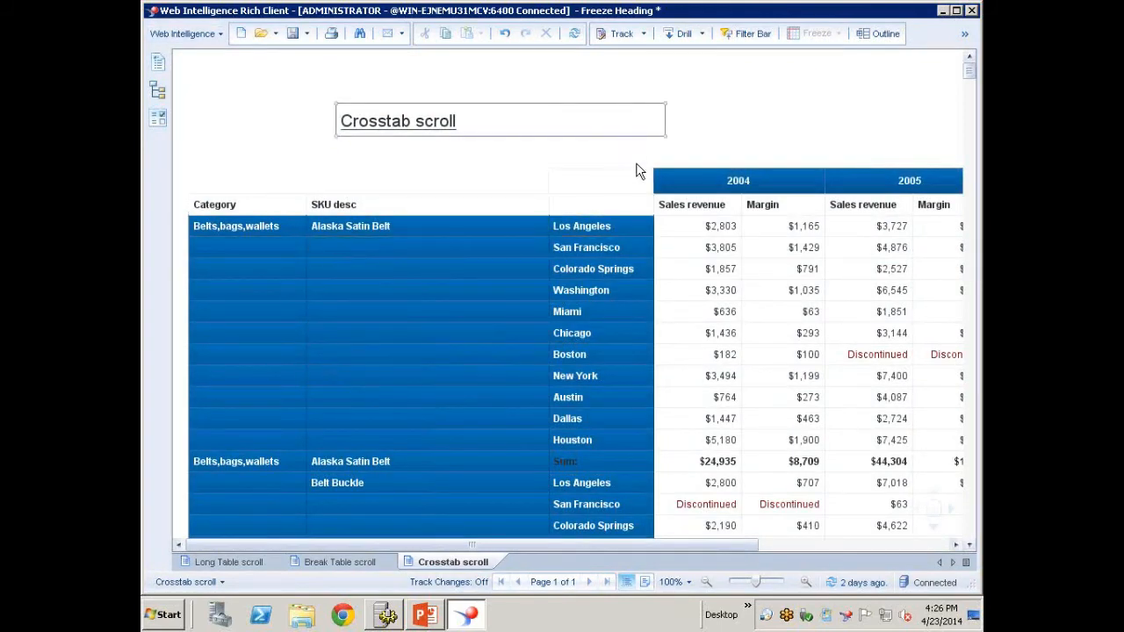
drag(636, 546, 804, 546)
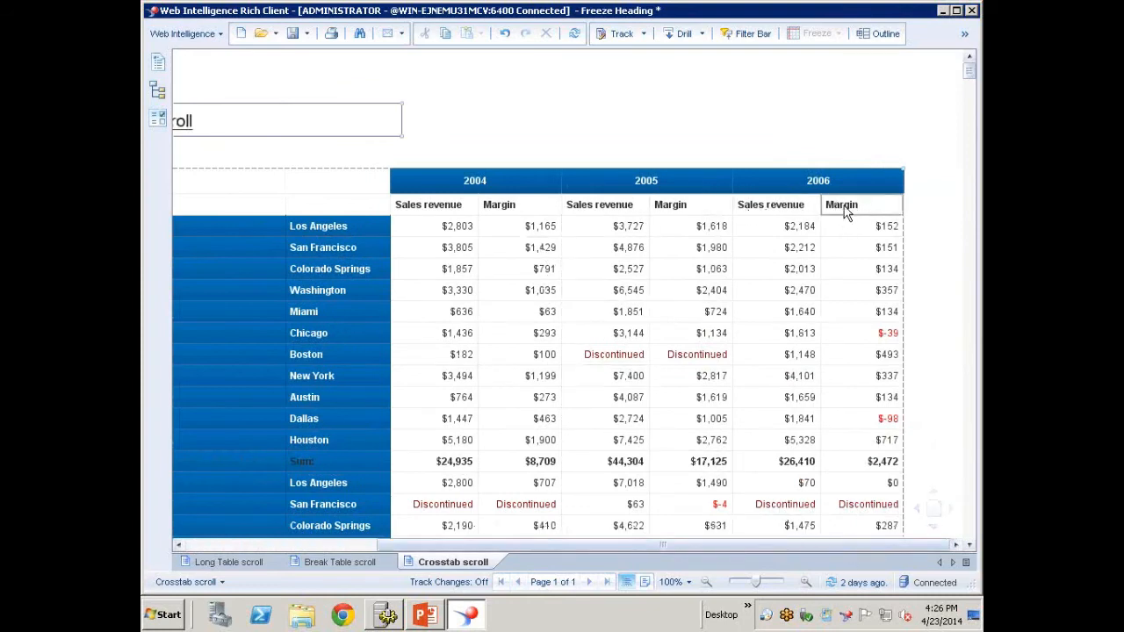
drag(968, 70, 969, 81)
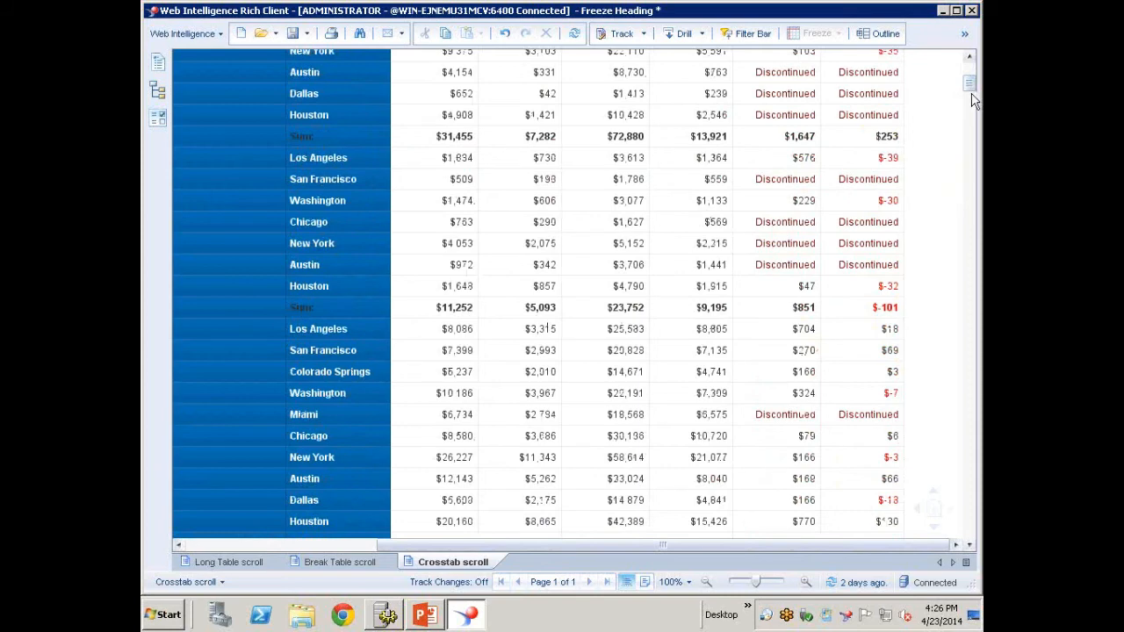
drag(973, 86, 971, 67)
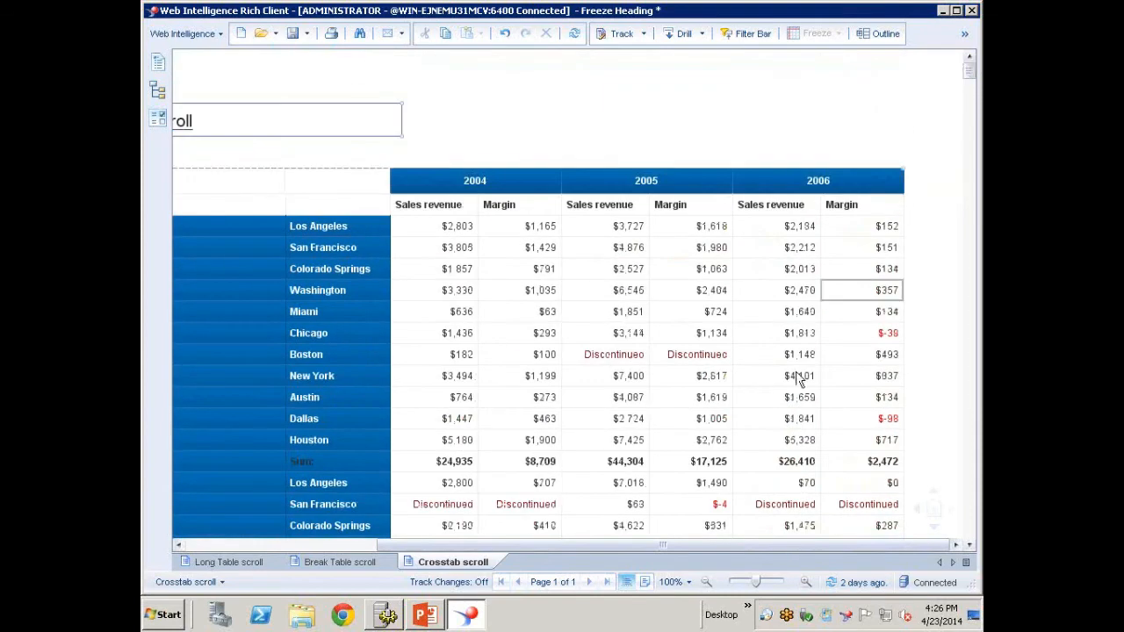
Freeze both the header rows and the header columns of the table on the Crosstab scroll report.
drag(663, 545, 446, 553)
click(676, 360)
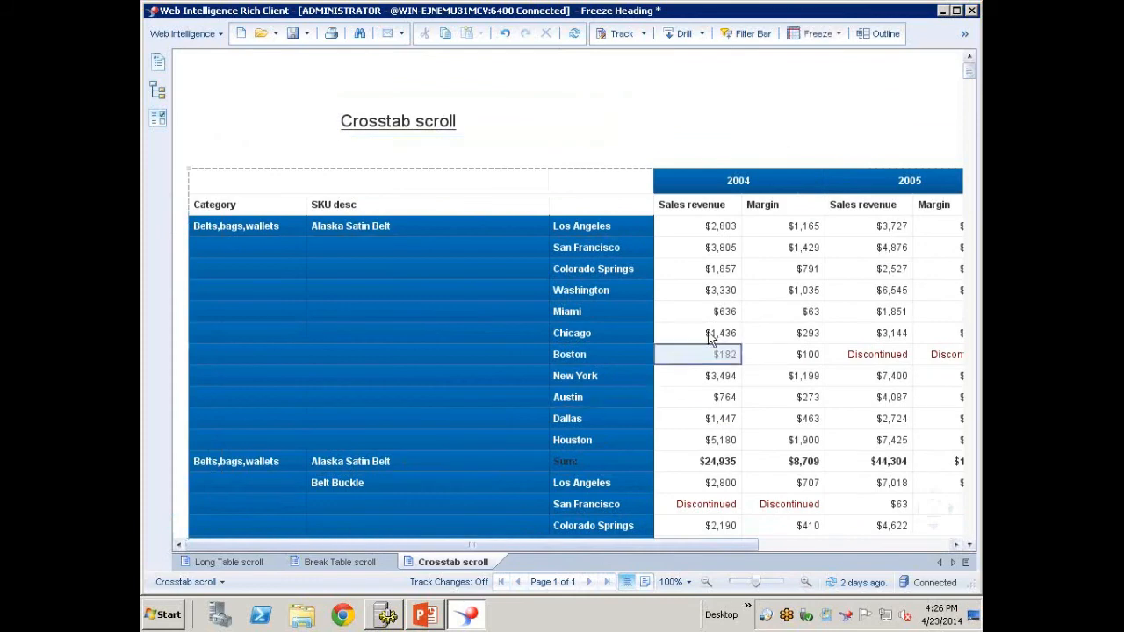
click(838, 35)
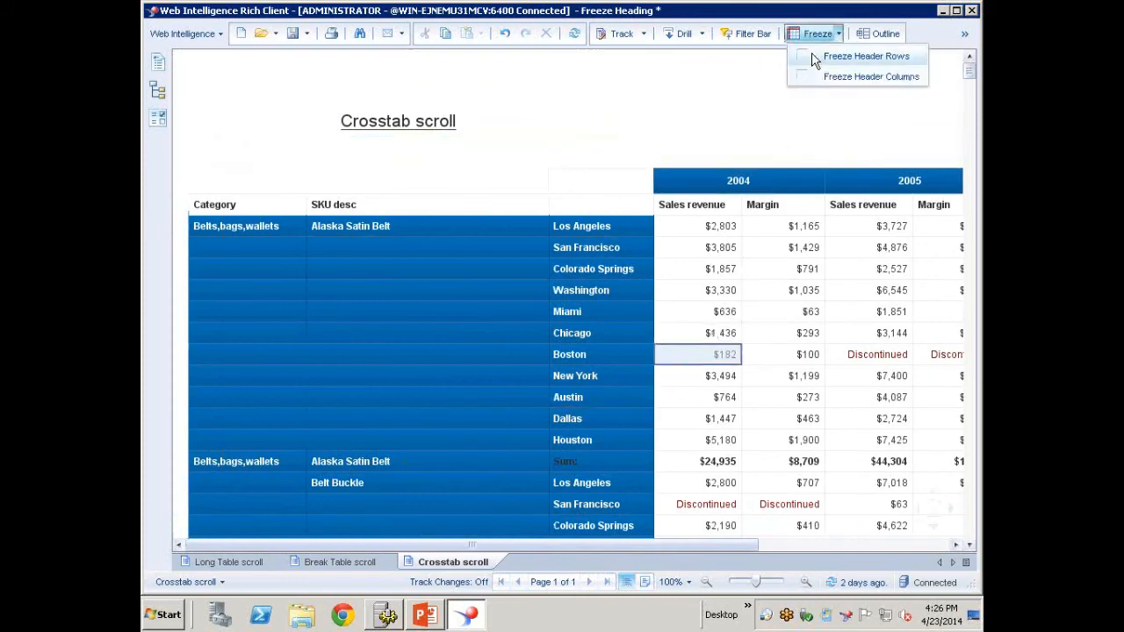
click(811, 58)
click(839, 36)
click(830, 76)
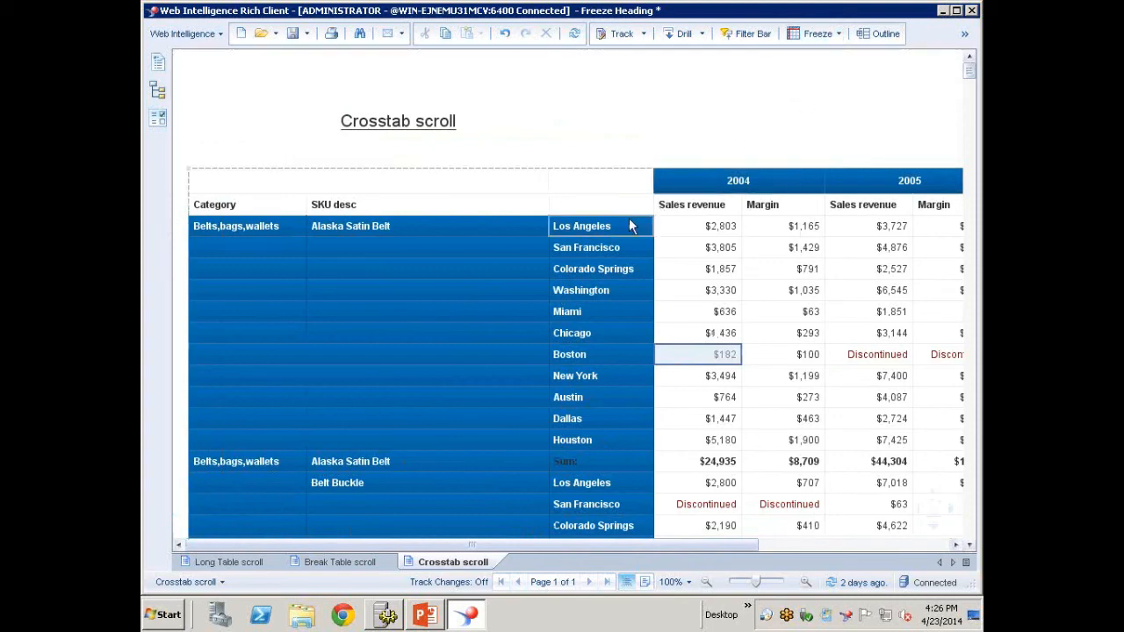
Check the crosstab's frozen headings against the 2005 and 2006 columns and lower rows, and return to the PowerPoint Demonstration slide.
drag(966, 73, 800, 89)
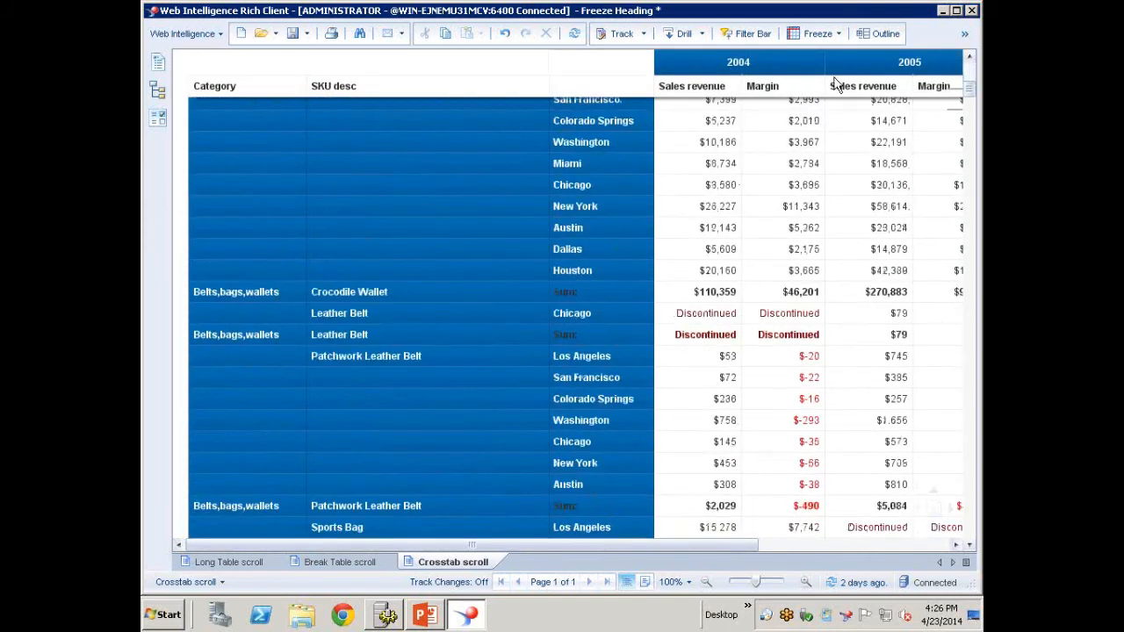
drag(693, 545, 849, 546)
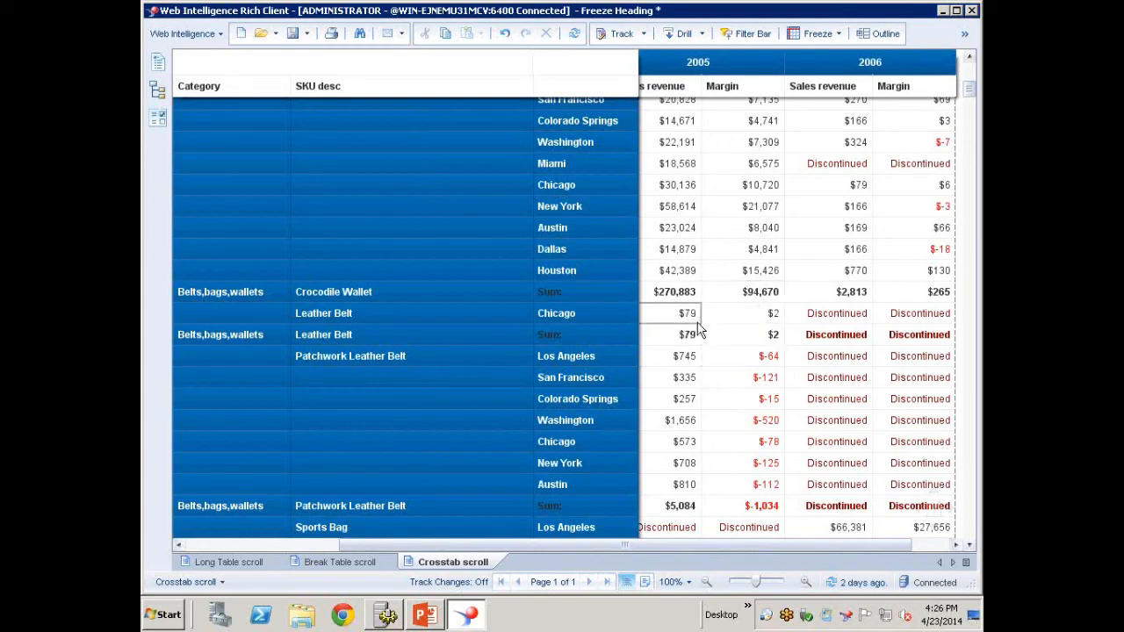
drag(970, 89, 967, 113)
drag(967, 118, 967, 107)
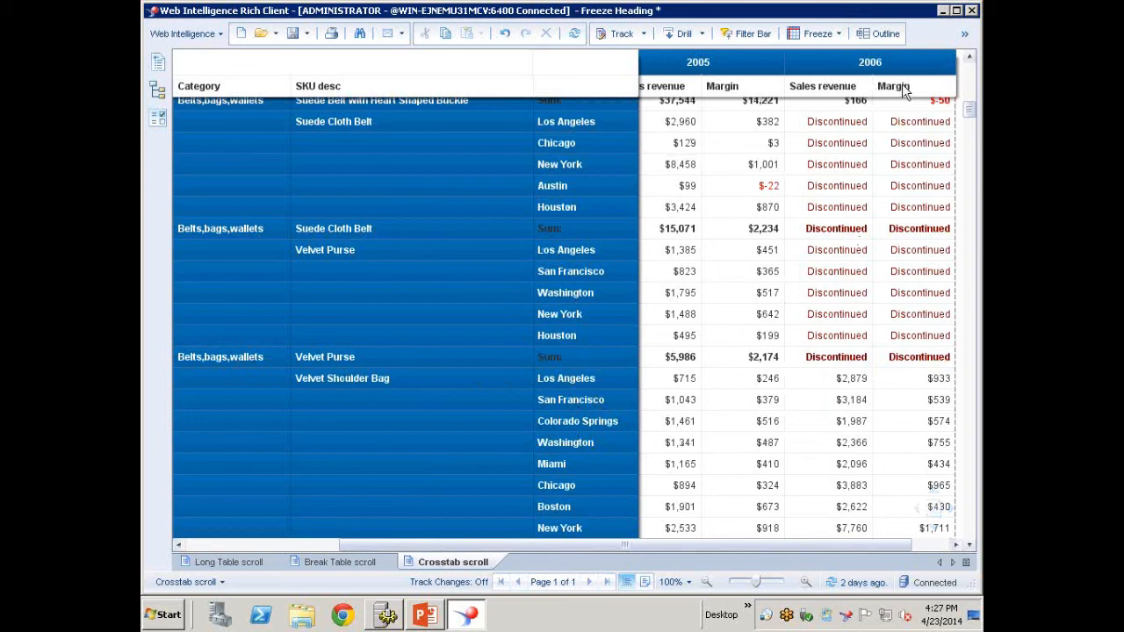
click(942, 12)
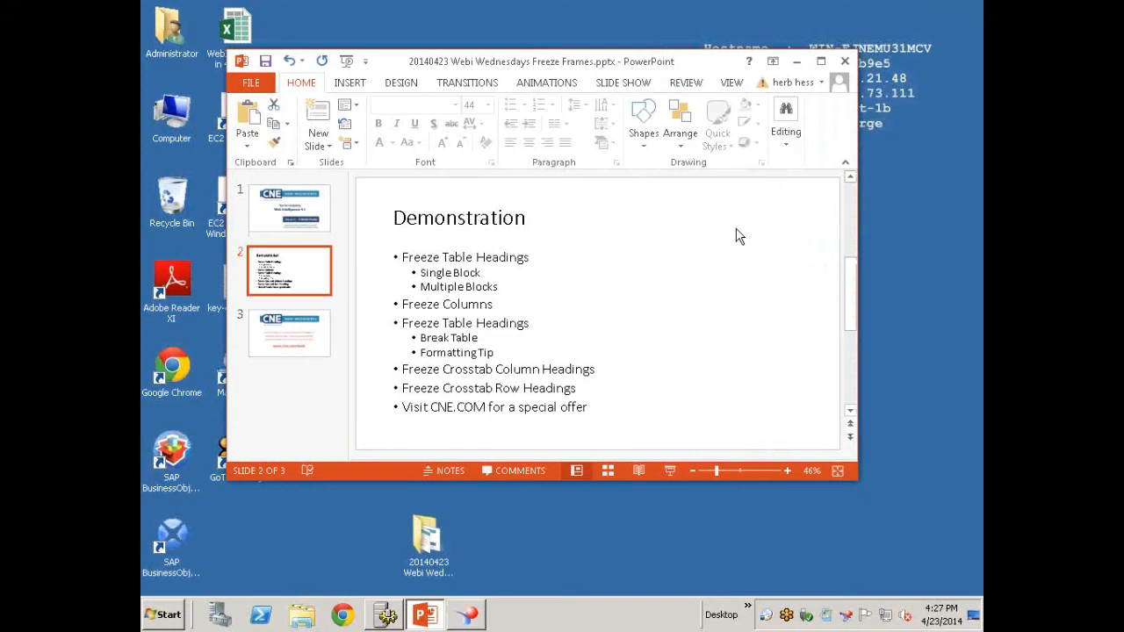